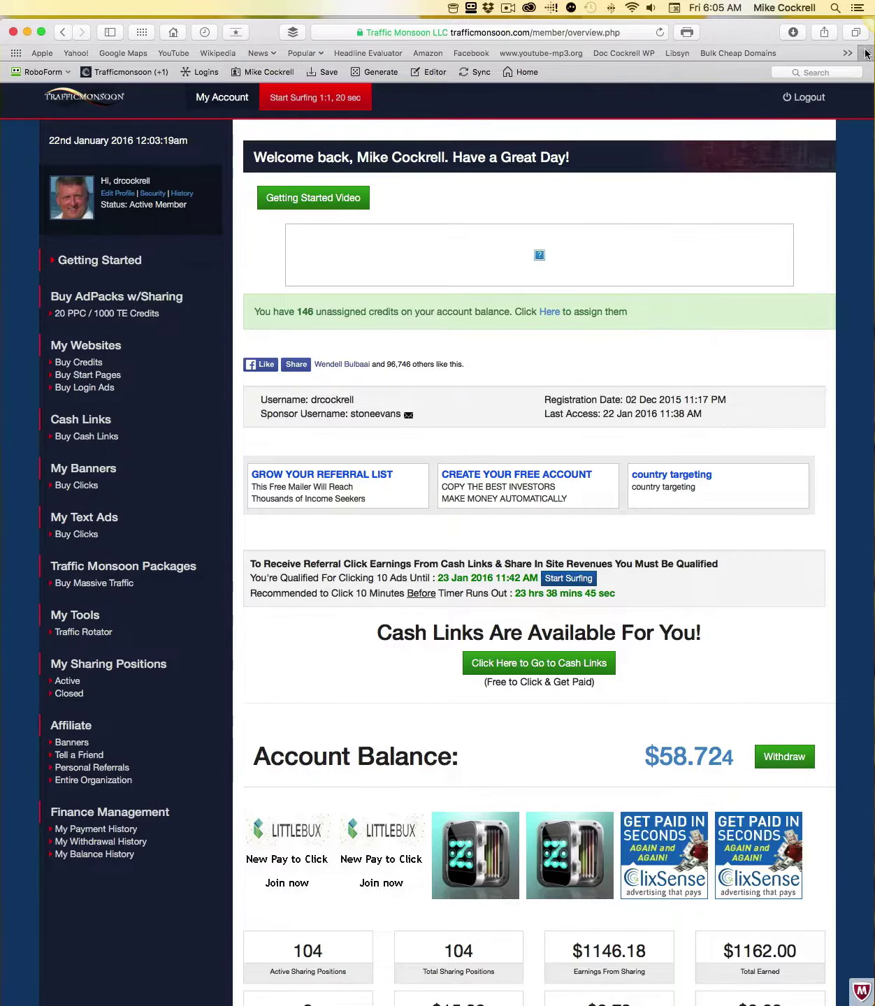
In a new tab, load easymoneyonline.net/rsources, which shows a Page not found error.
key(super+t)
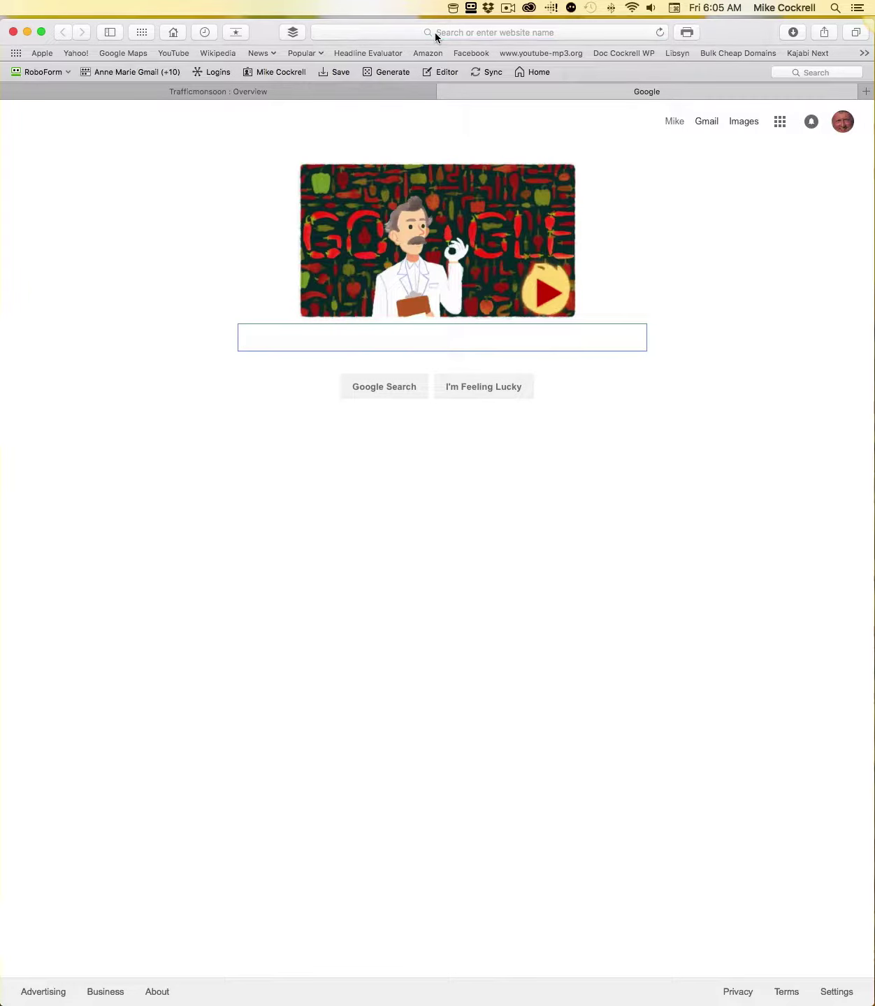
click(435, 33)
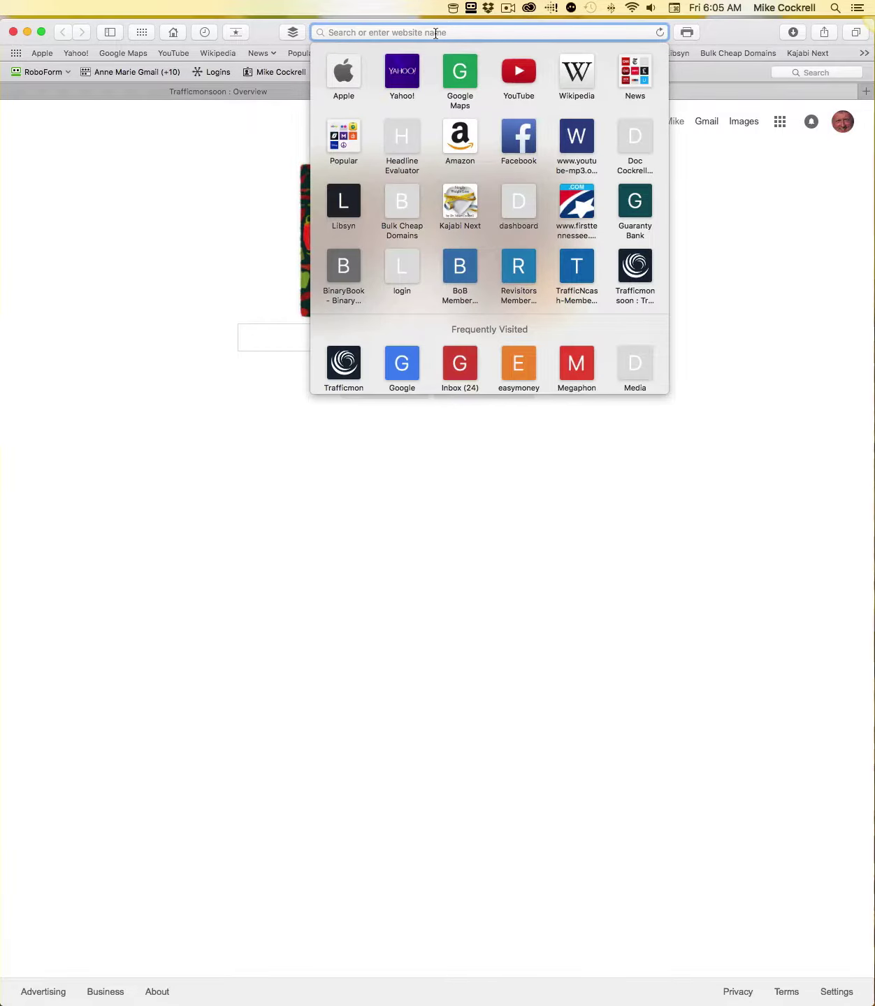
text(easymoney)
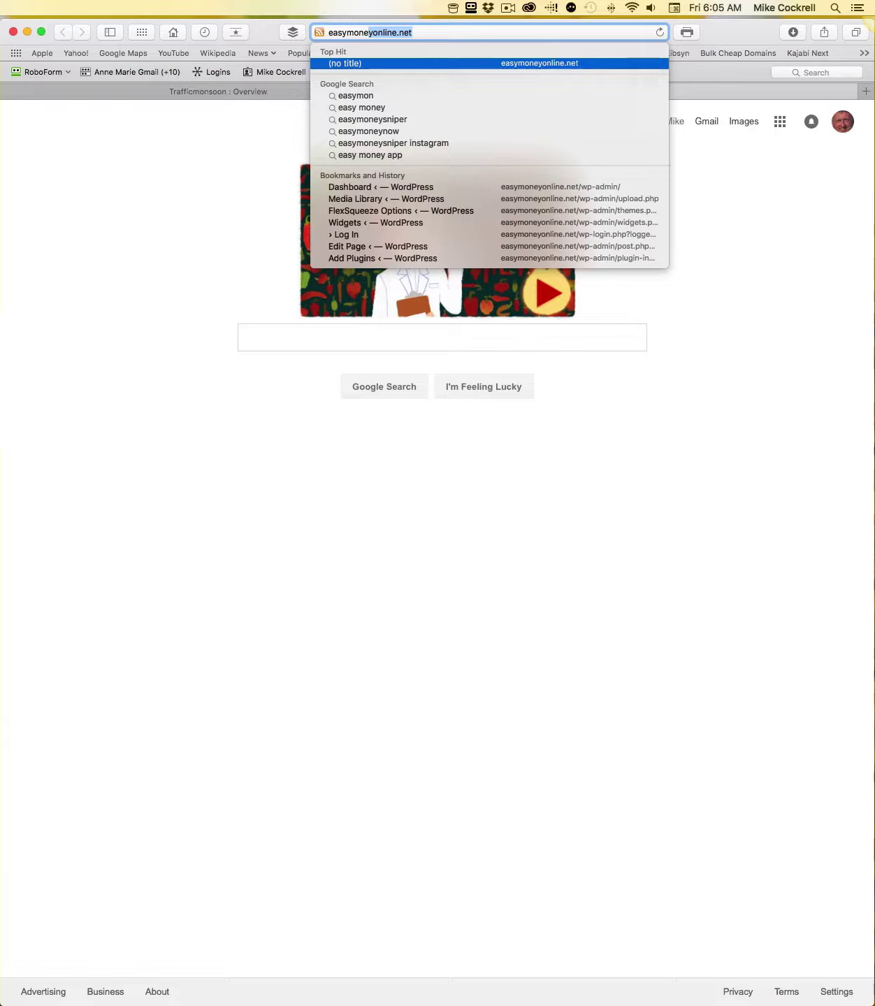
text(online.)
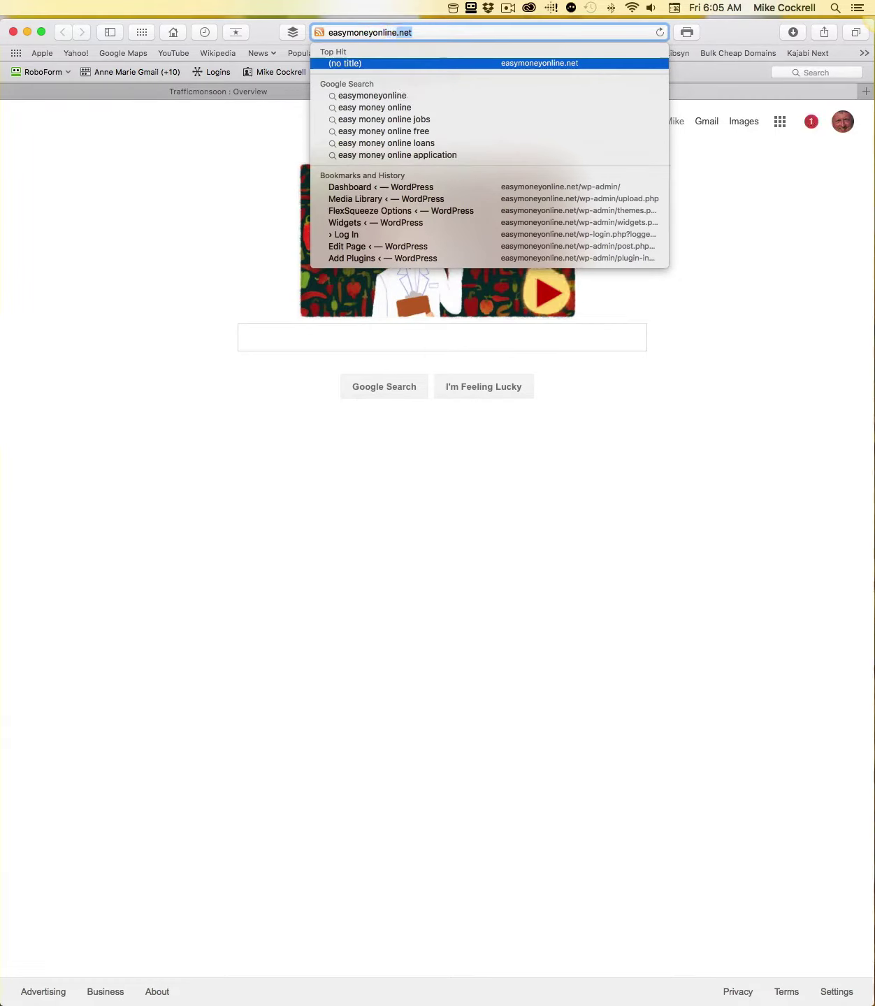
text(net)
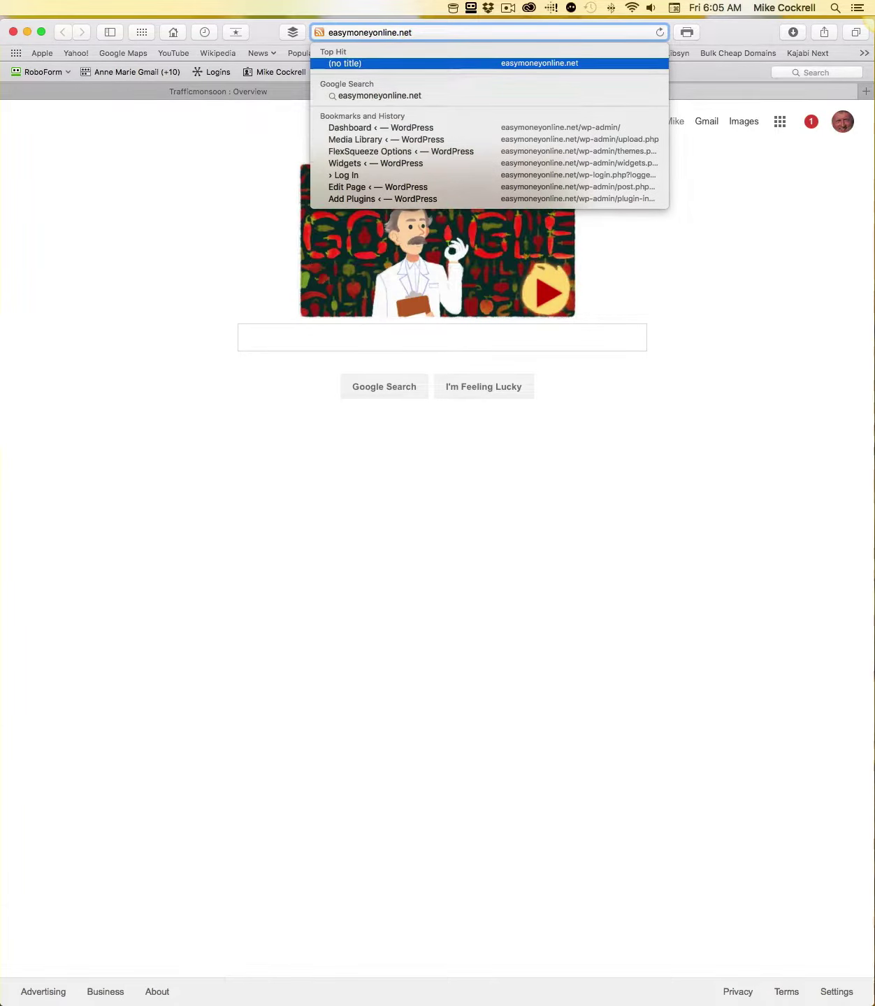
text(/rs)
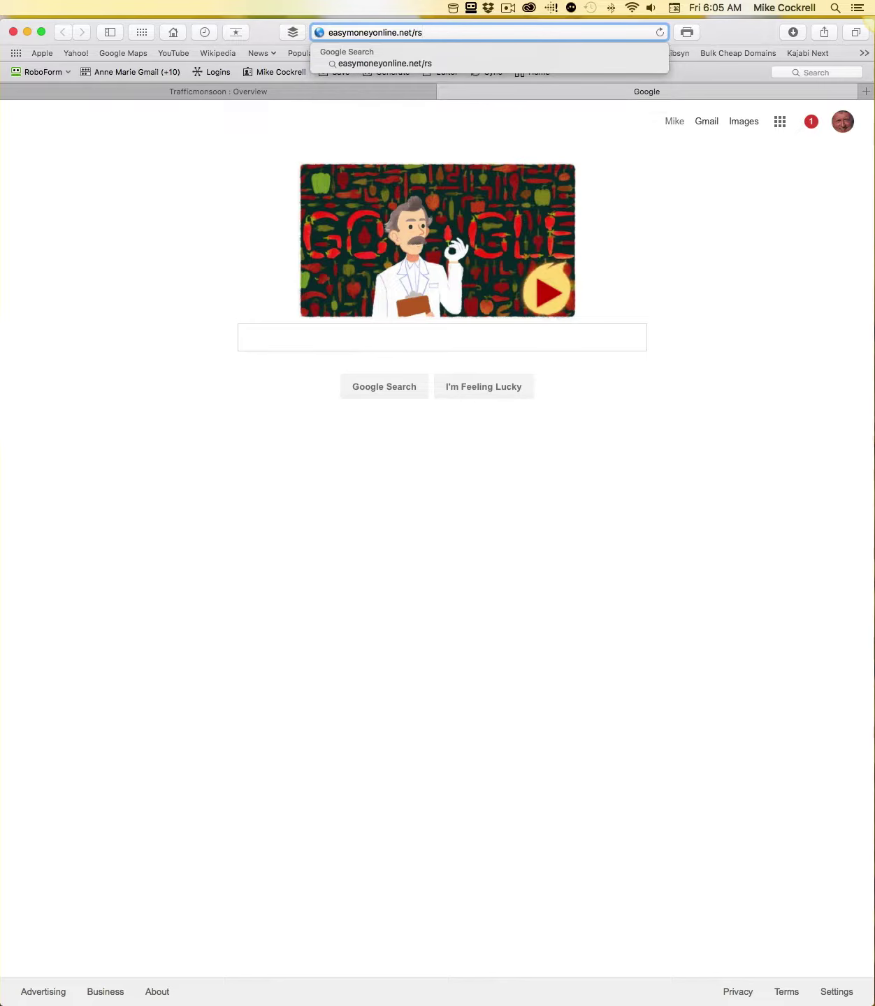
text(ources)
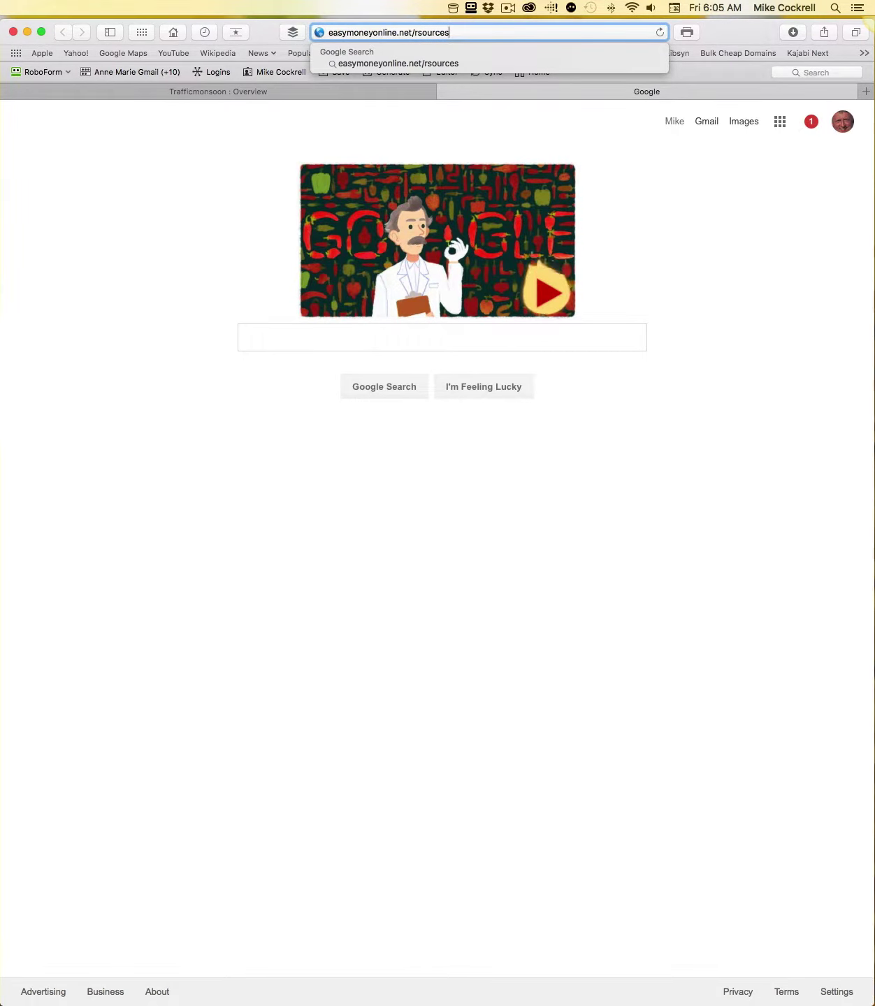
key(Return)
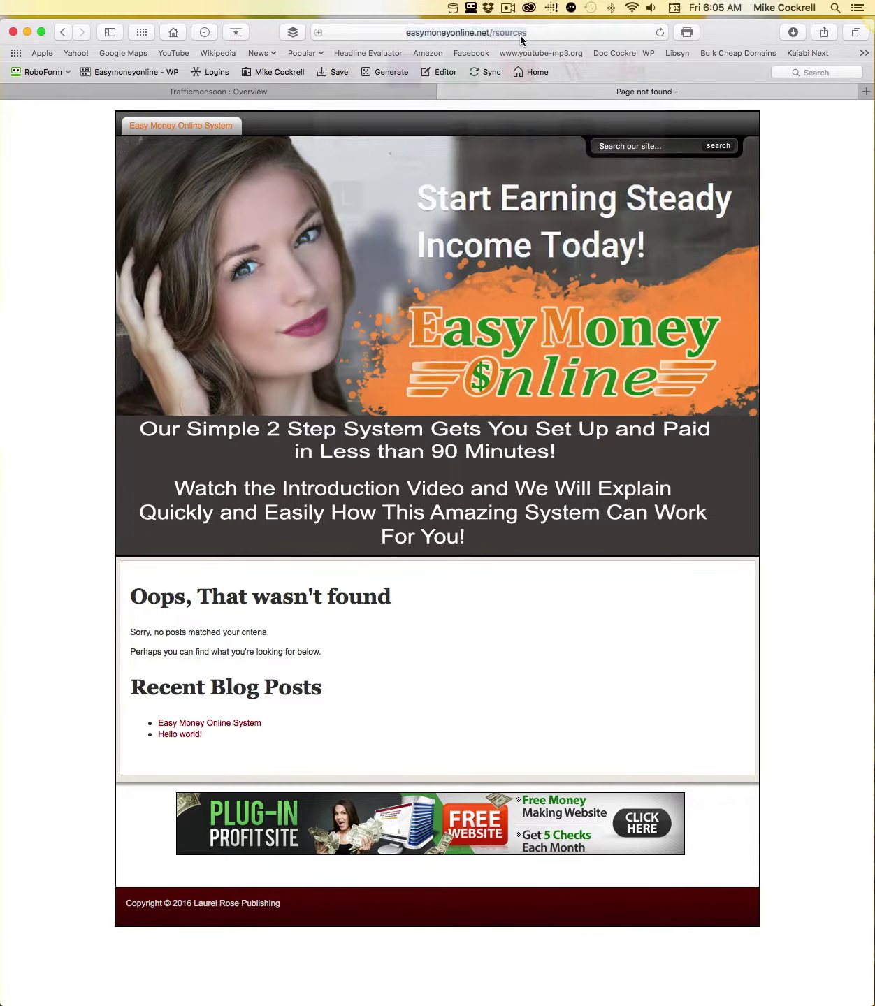
click(415, 38)
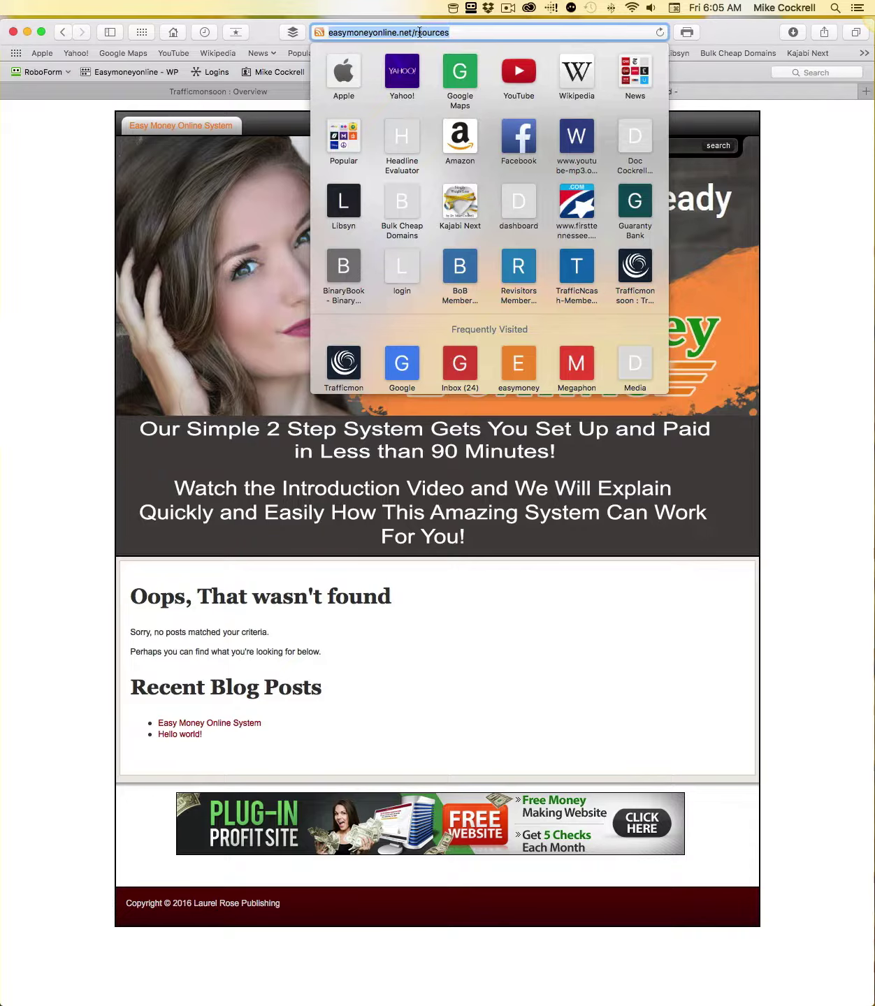
Load the corrected easymoneyonline.net/resources page and pause its intro video.
click(418, 32)
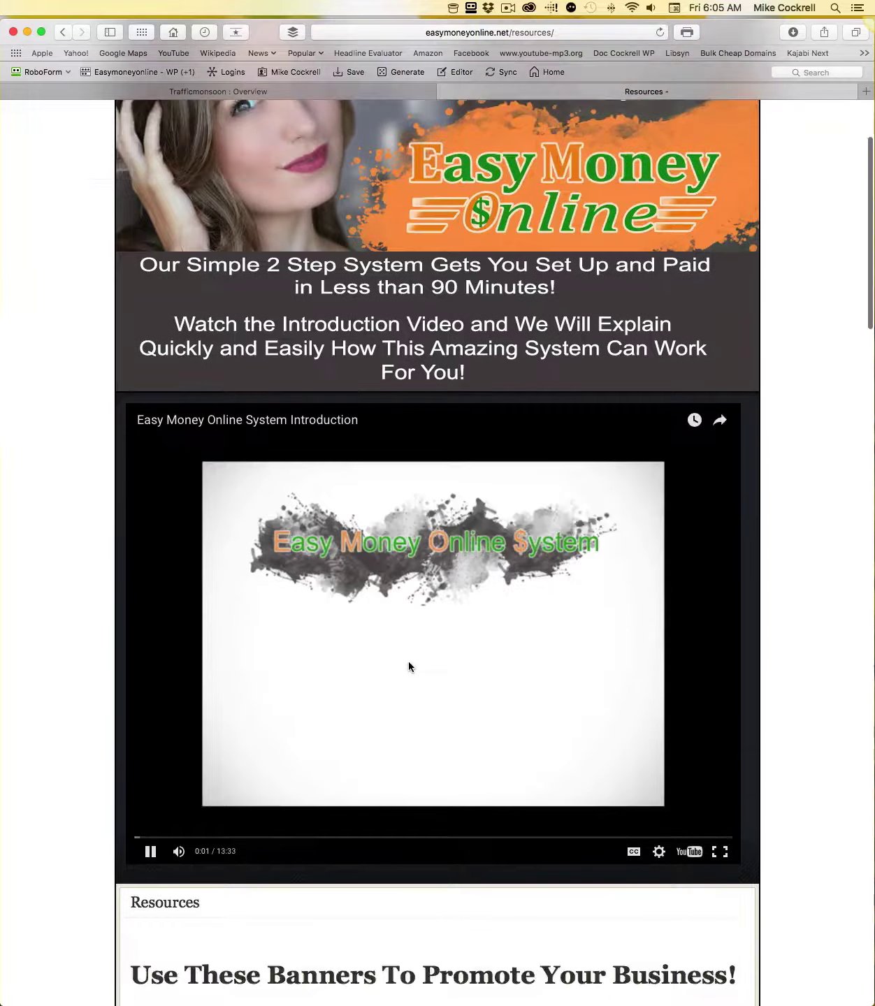
Scroll through the banner list, reviewing sizes, campaign titles, target links and image URLs.
scroll(408, 661, down, 2)
click(149, 773)
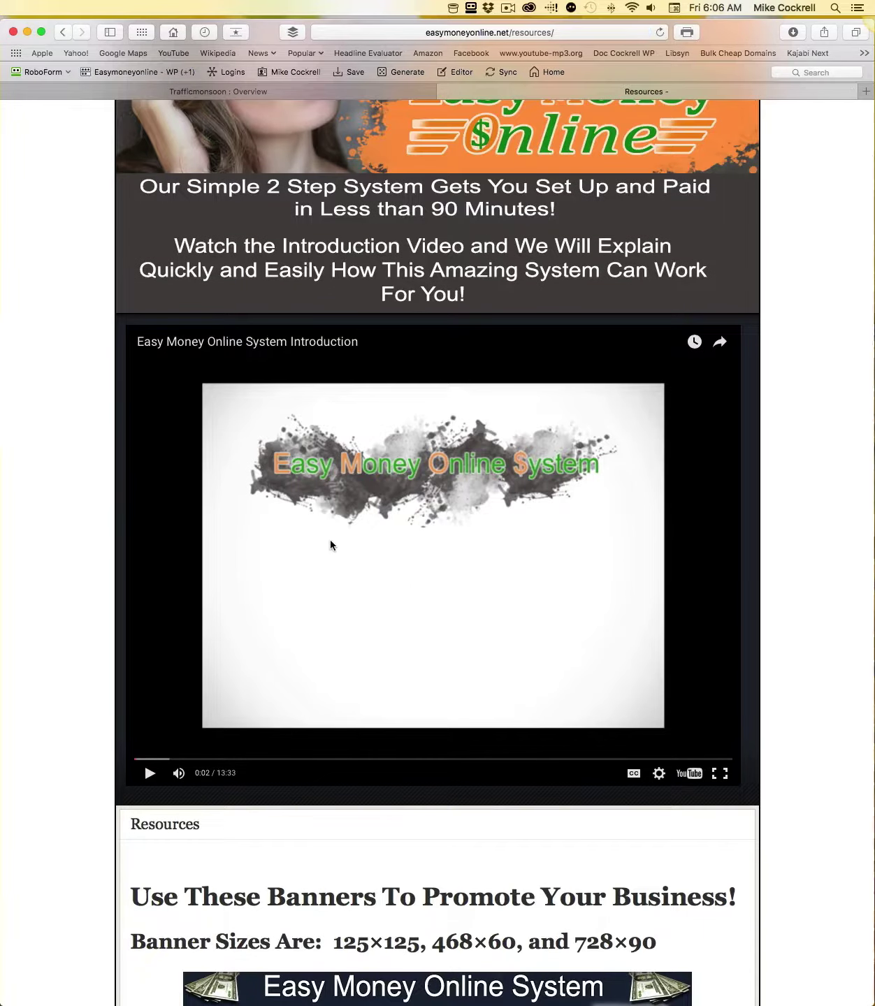
scroll(362, 623, down, 10)
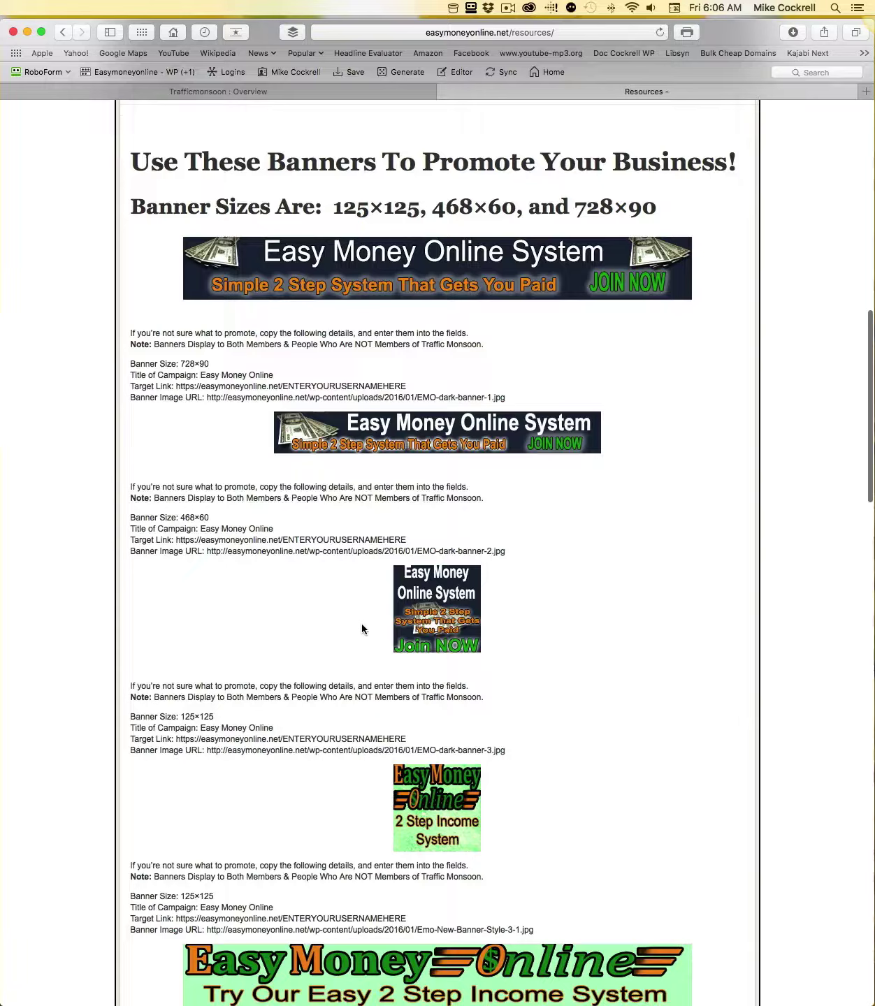
scroll(362, 624, down, 1)
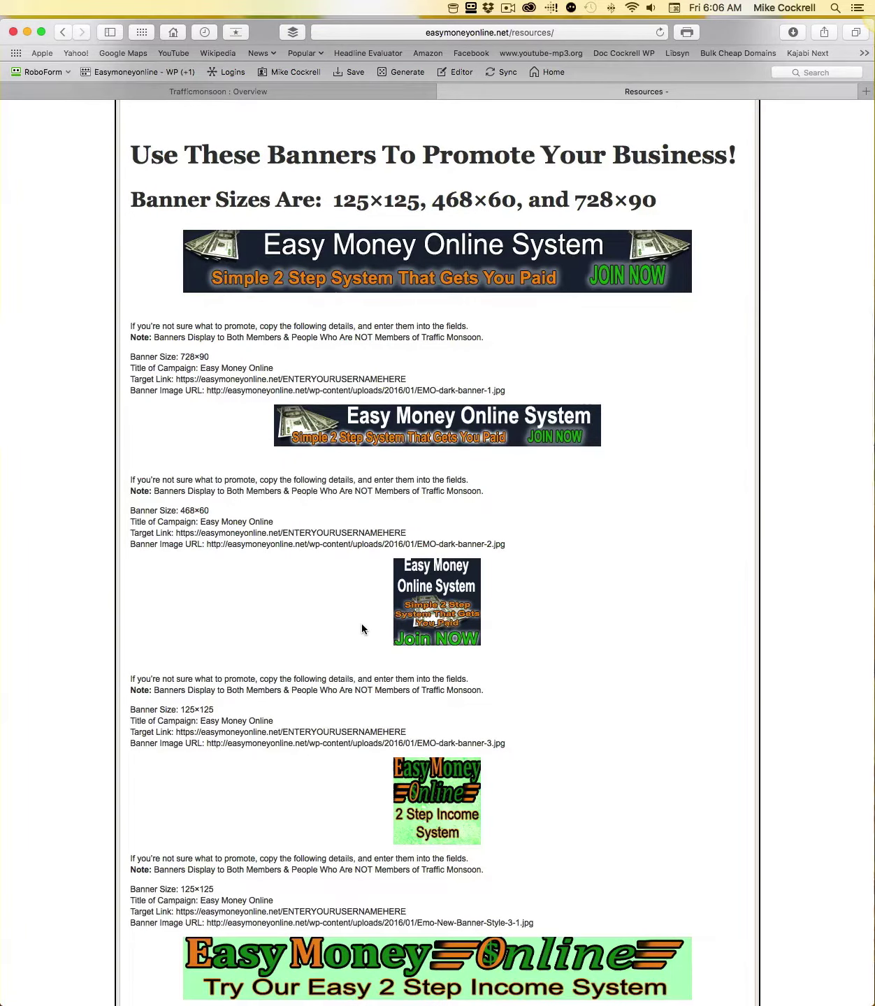
scroll(362, 623, up, 2)
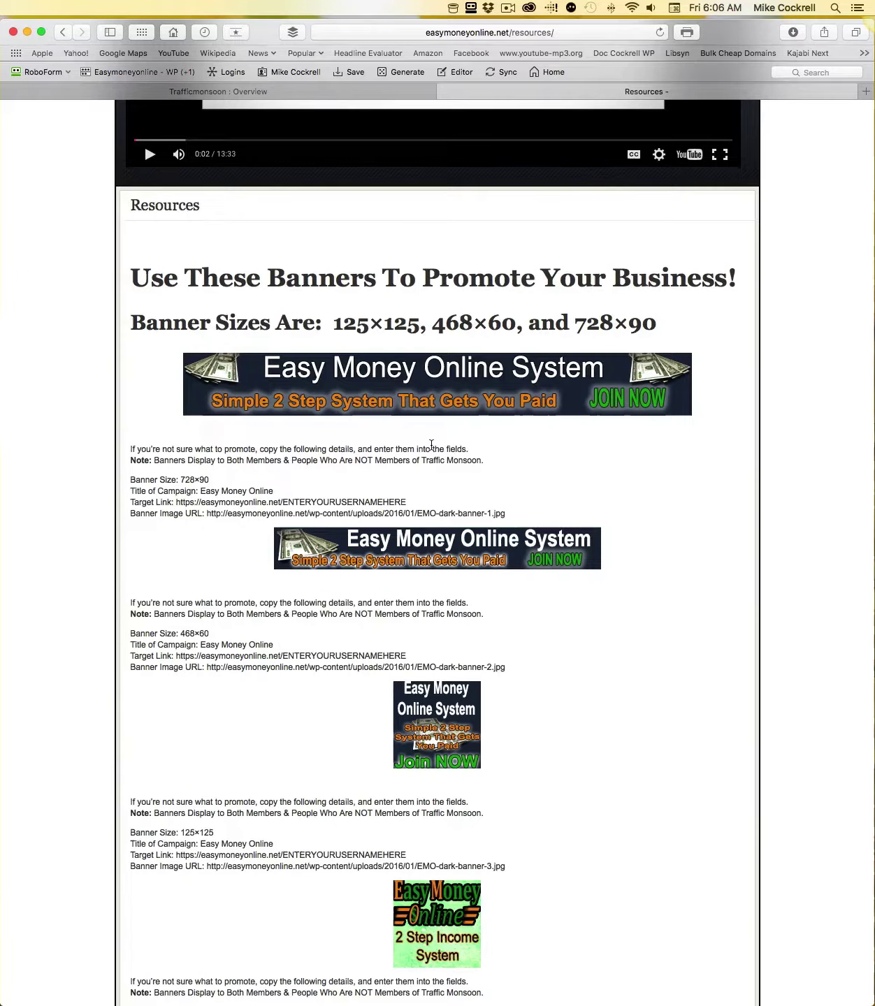
scroll(433, 581, down, 20)
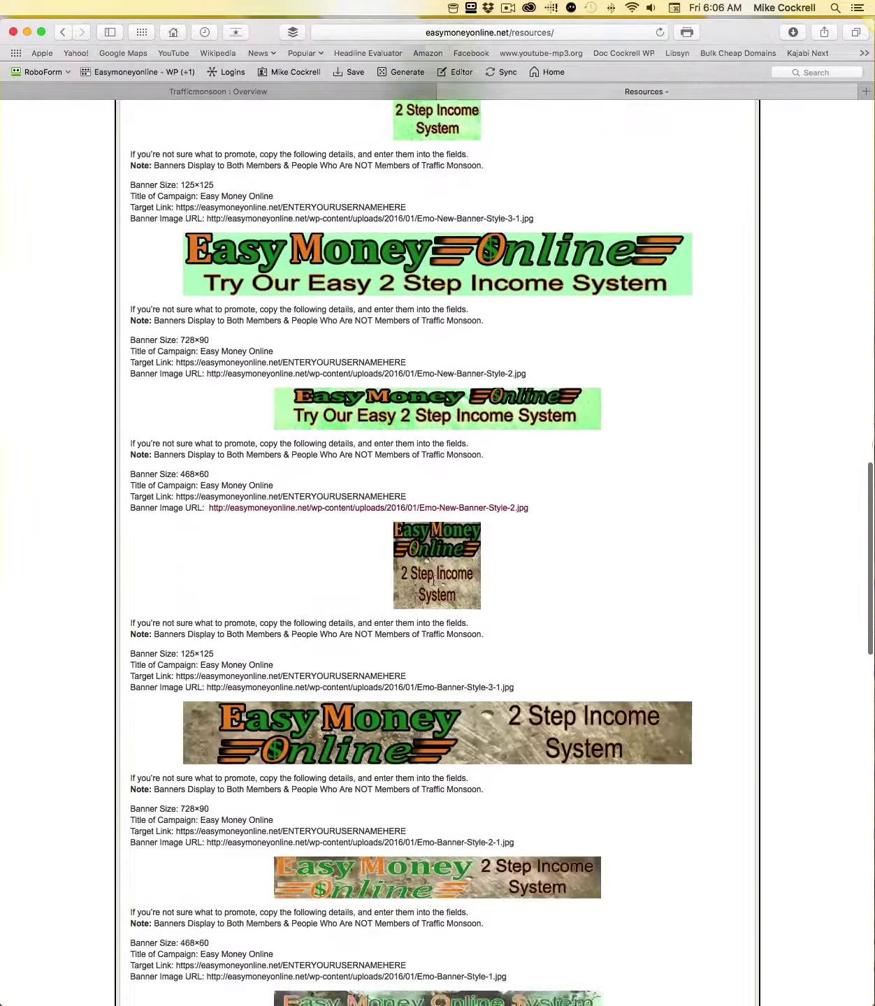
scroll(433, 581, down, 10)
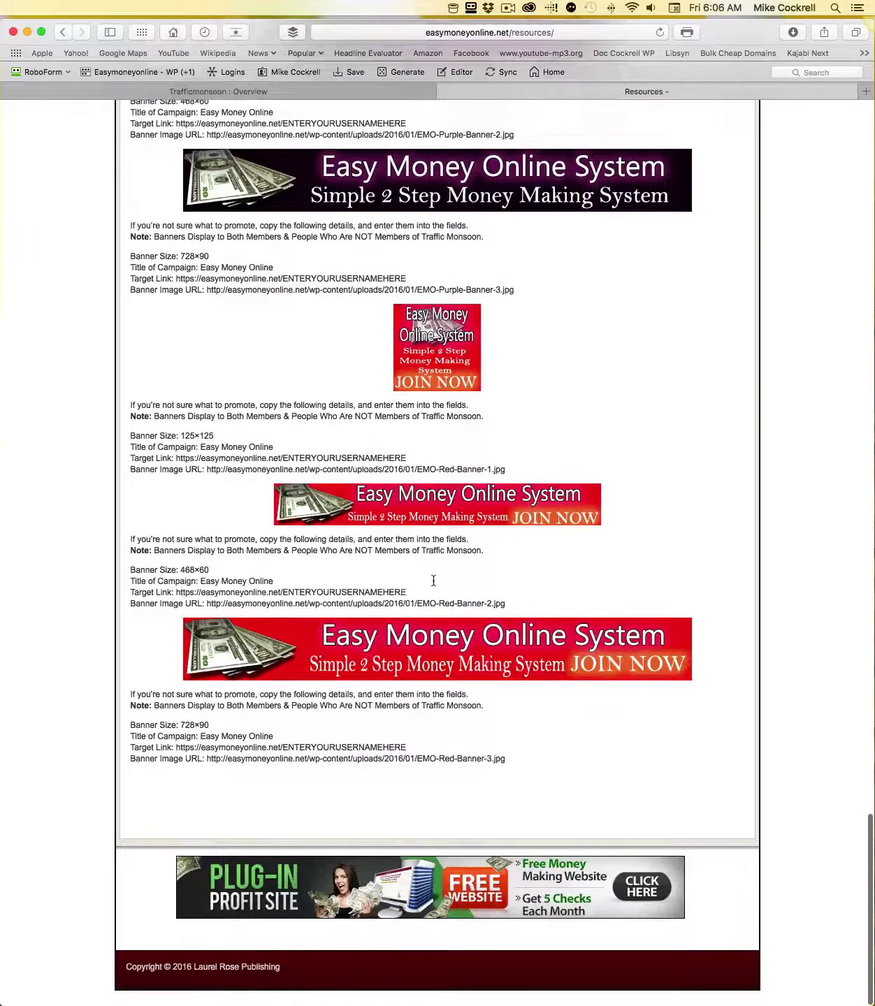
scroll(433, 580, up, 10)
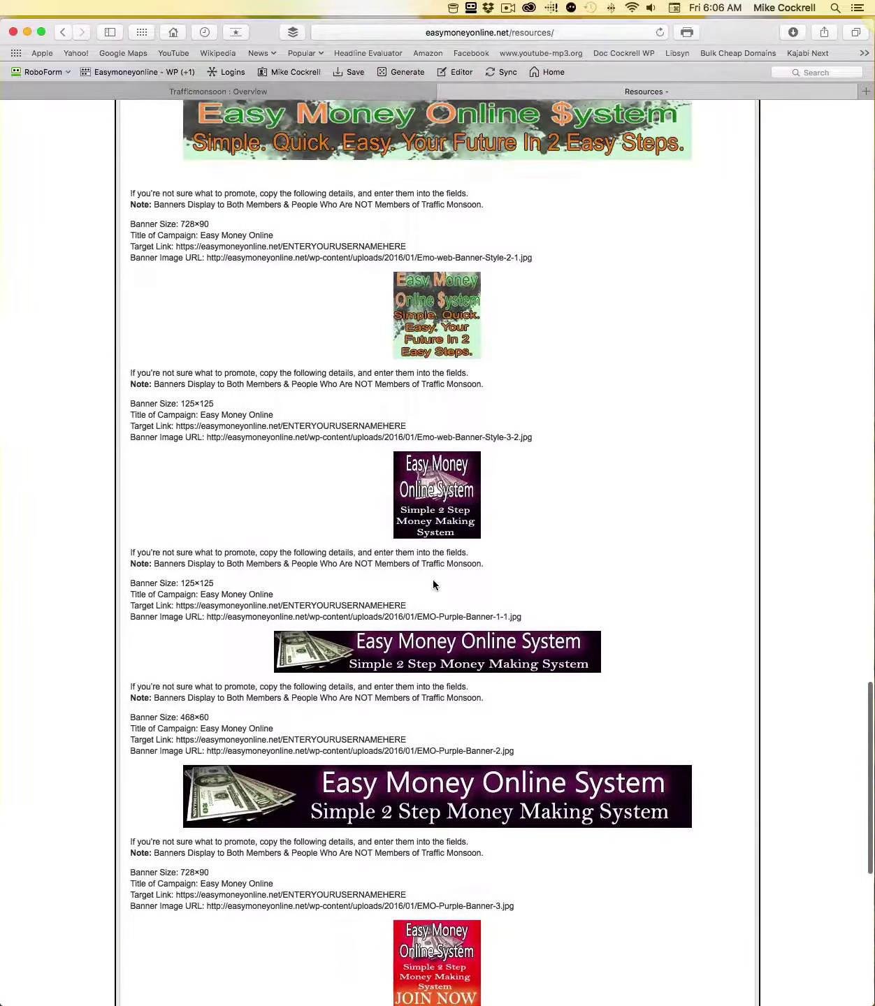
scroll(433, 584, down, 10)
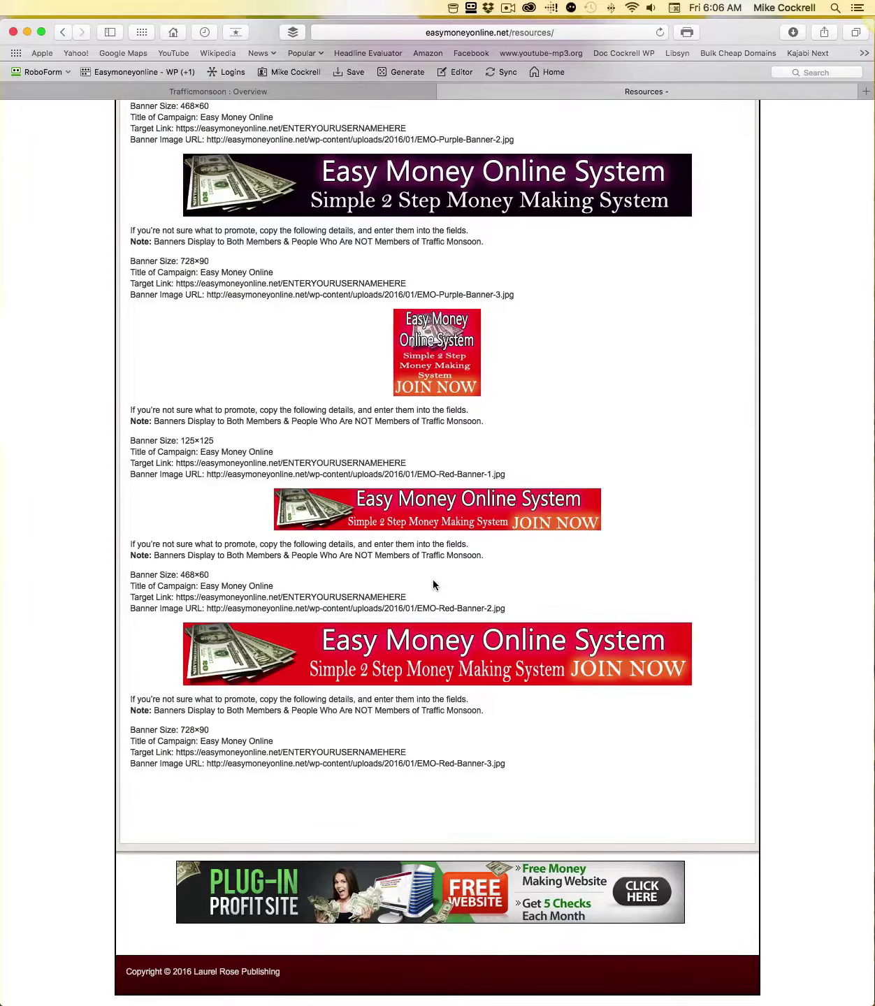
scroll(433, 585, up, 10)
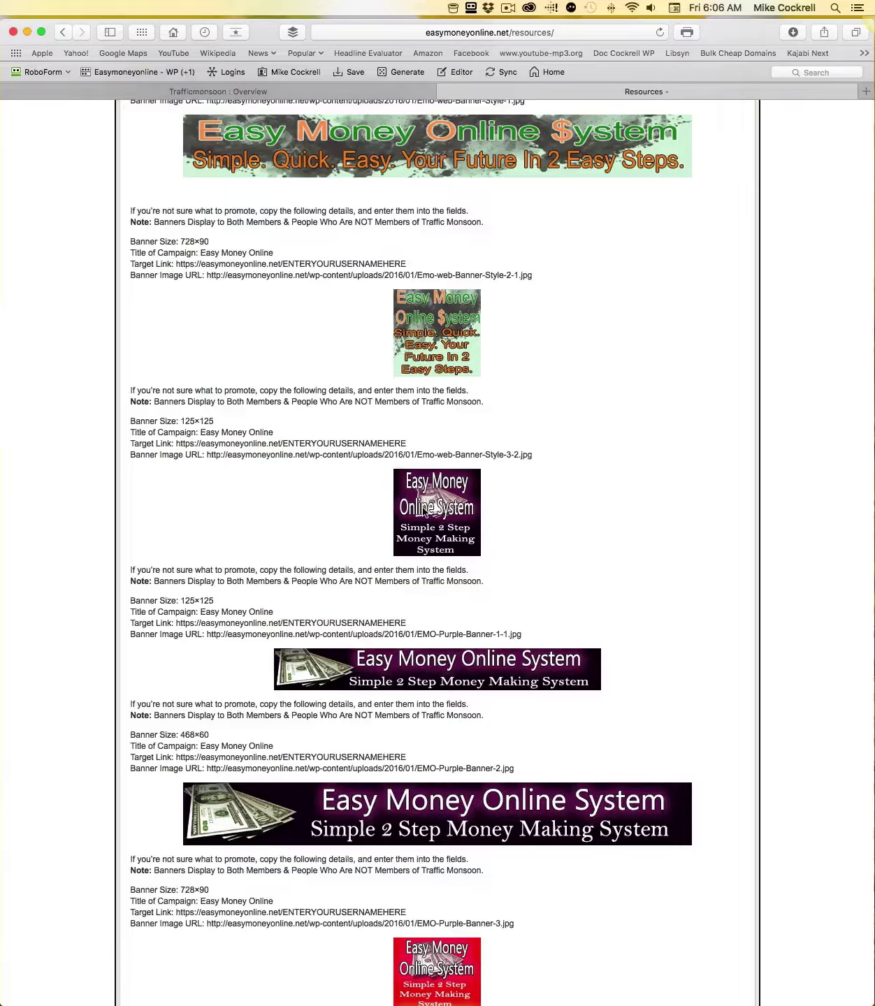
scroll(419, 563, down, 10)
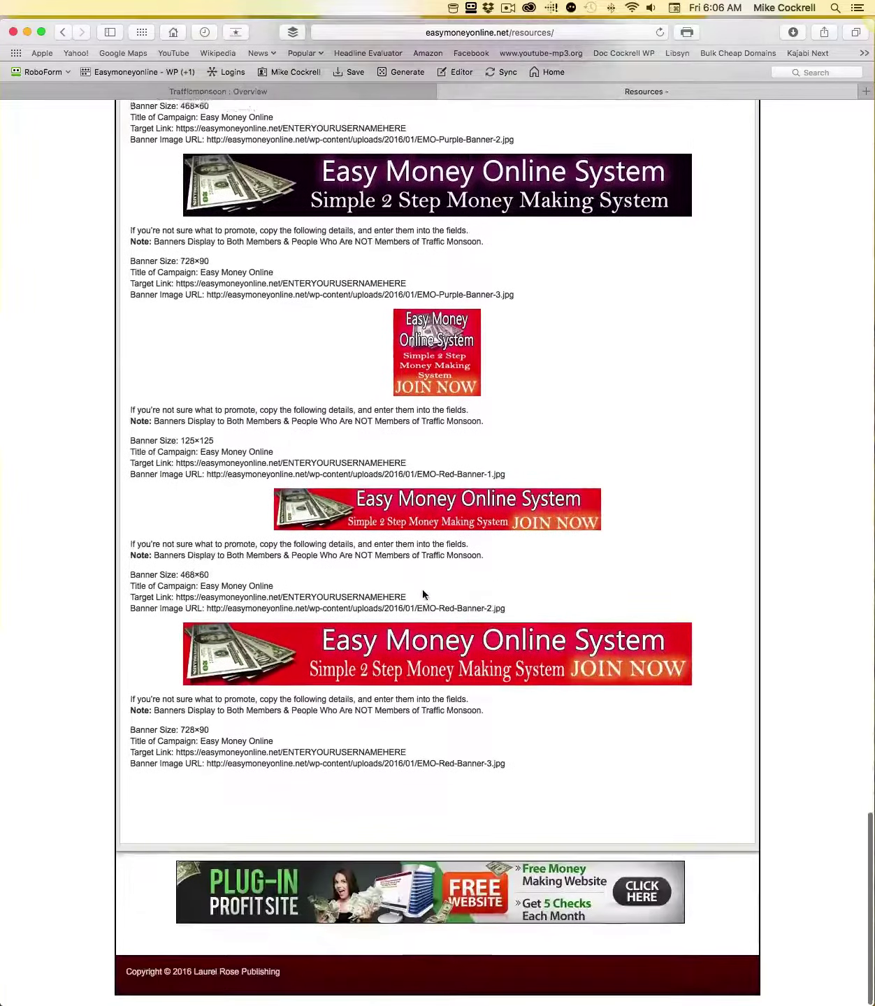
scroll(423, 475, up, 9)
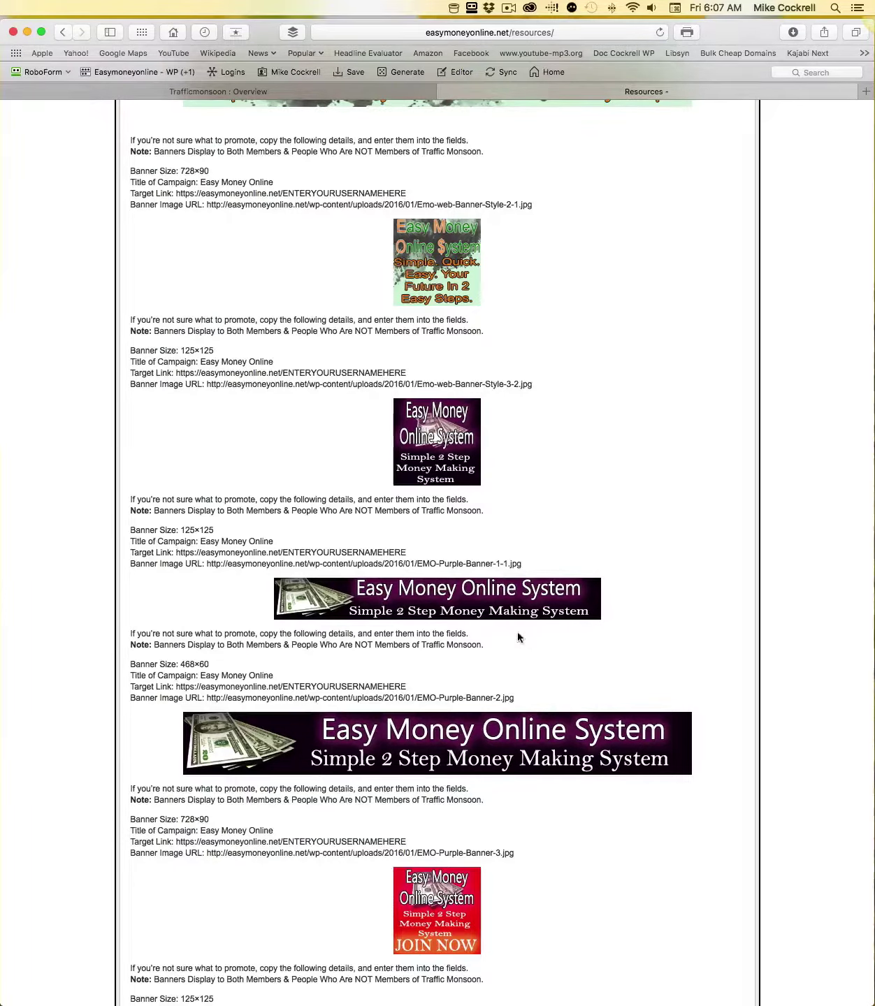
Bring up an empty New Banner form under My Banners > Buy Clicks, then return to the Resources page.
click(299, 94)
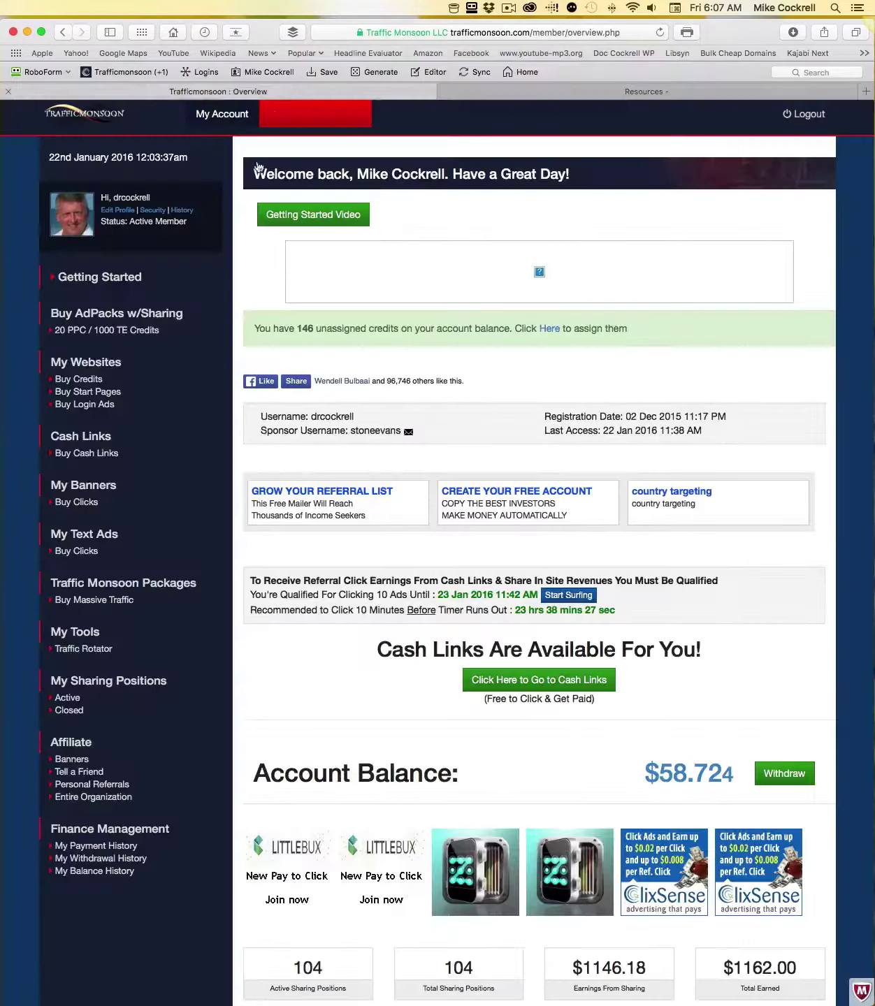
click(91, 491)
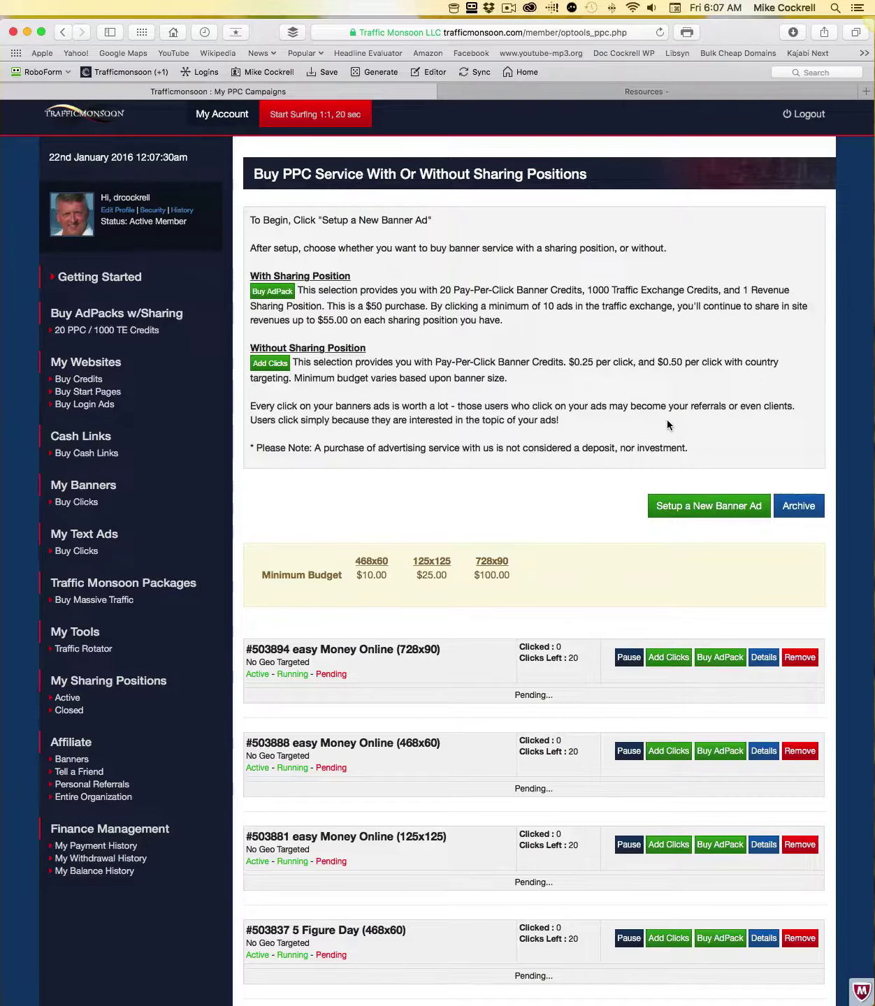
click(711, 515)
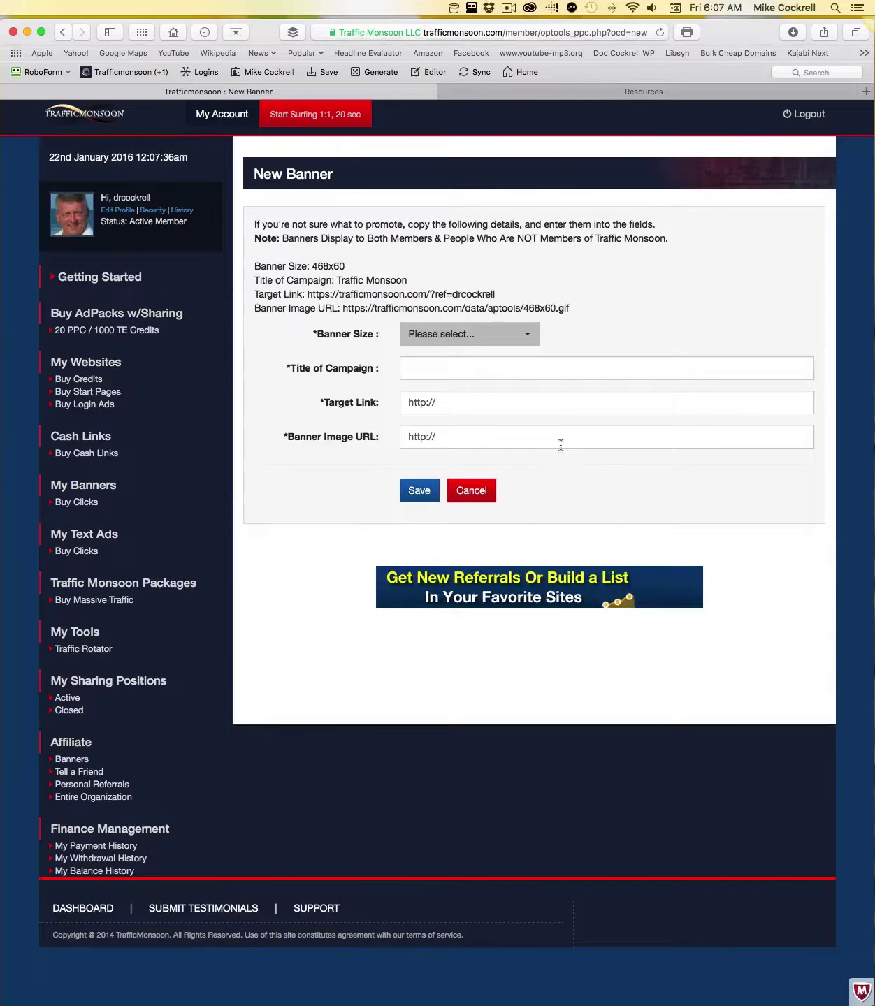
click(528, 337)
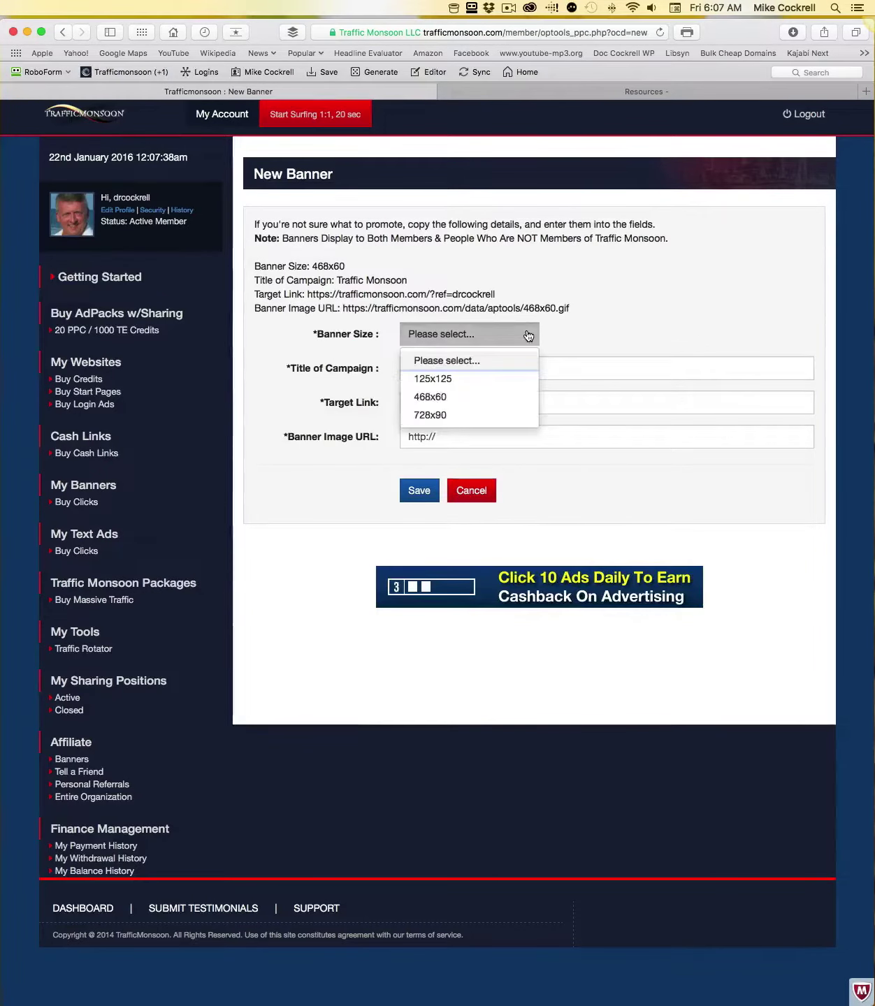
click(722, 97)
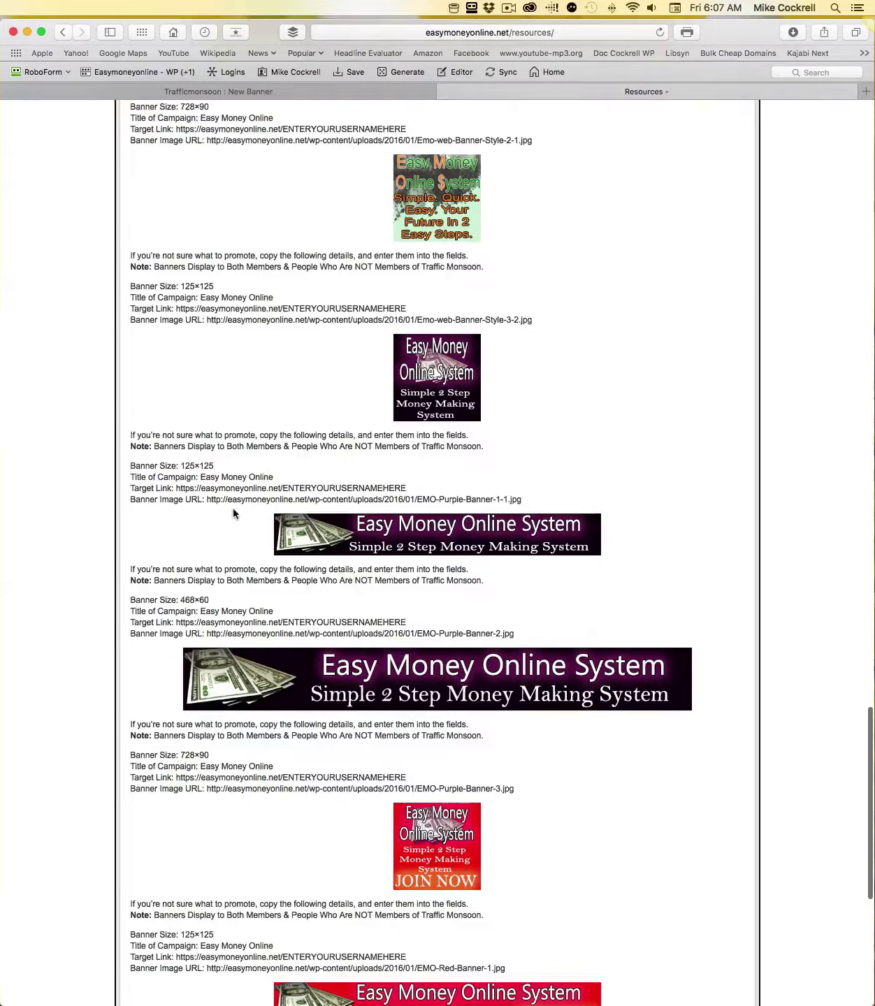
Copy the purple banner's image URL, then set banner size 125x125 and title 'Easy Money Onine'.
drag(207, 501, 520, 500)
key(super+c)
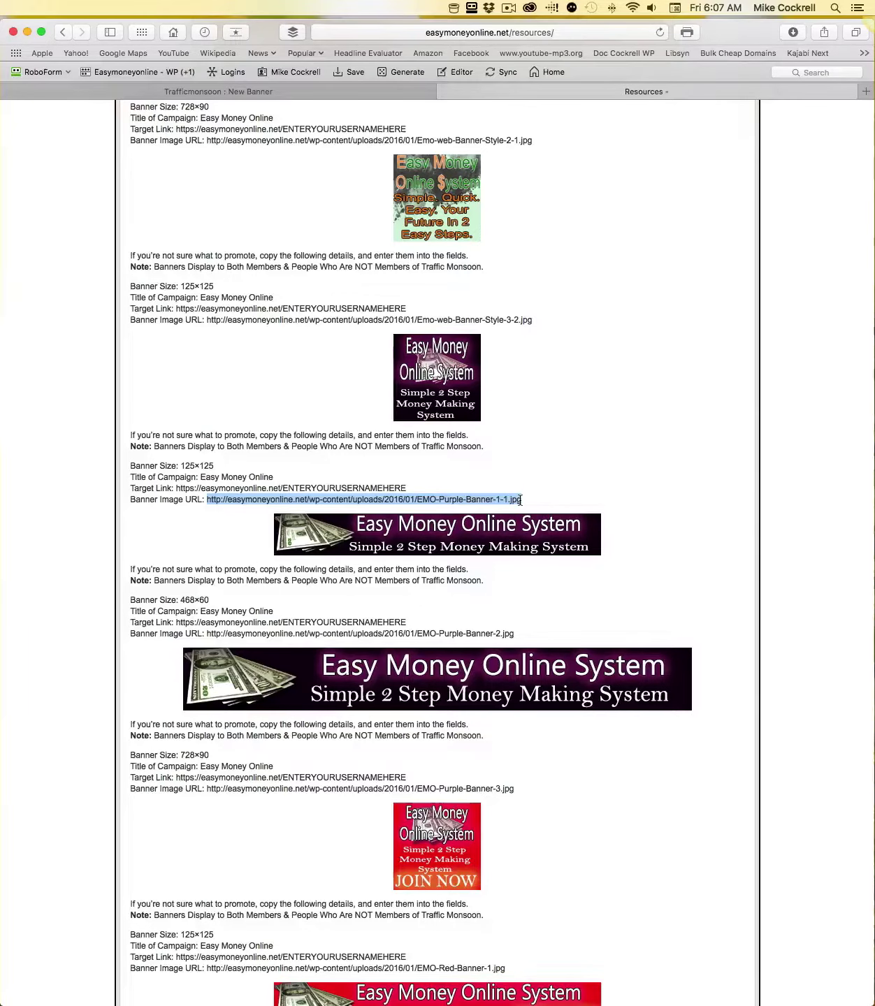
click(342, 91)
click(439, 328)
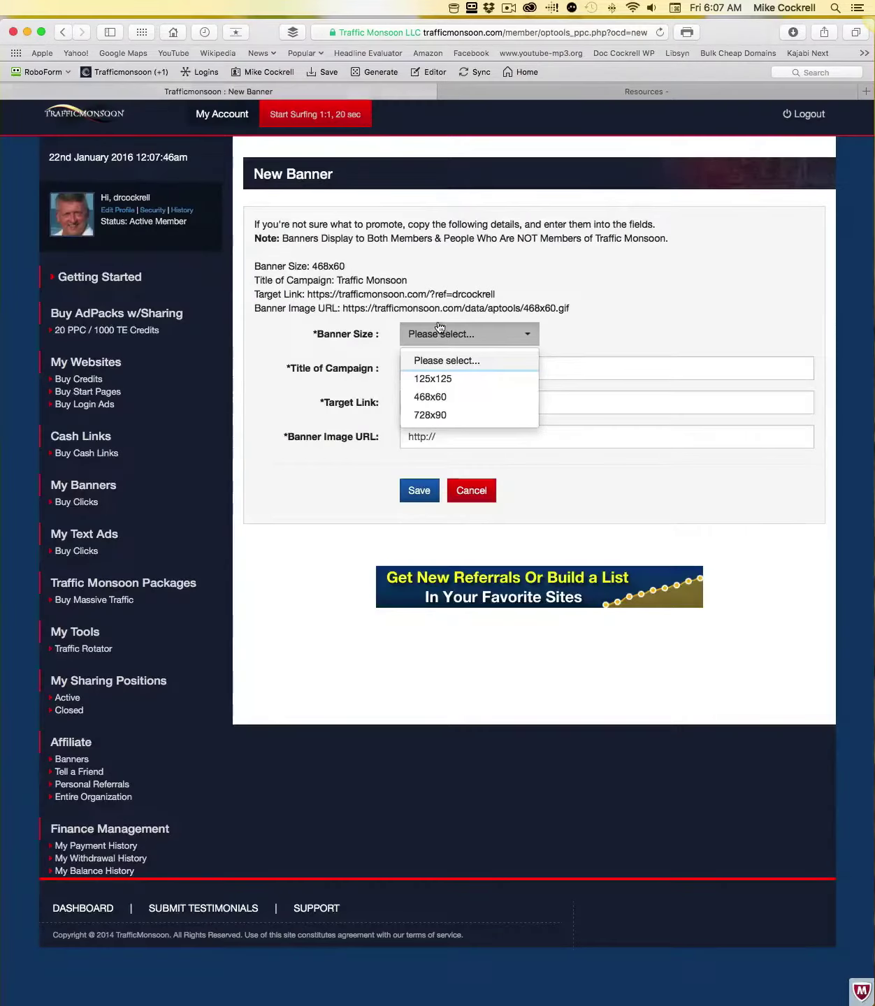
click(443, 378)
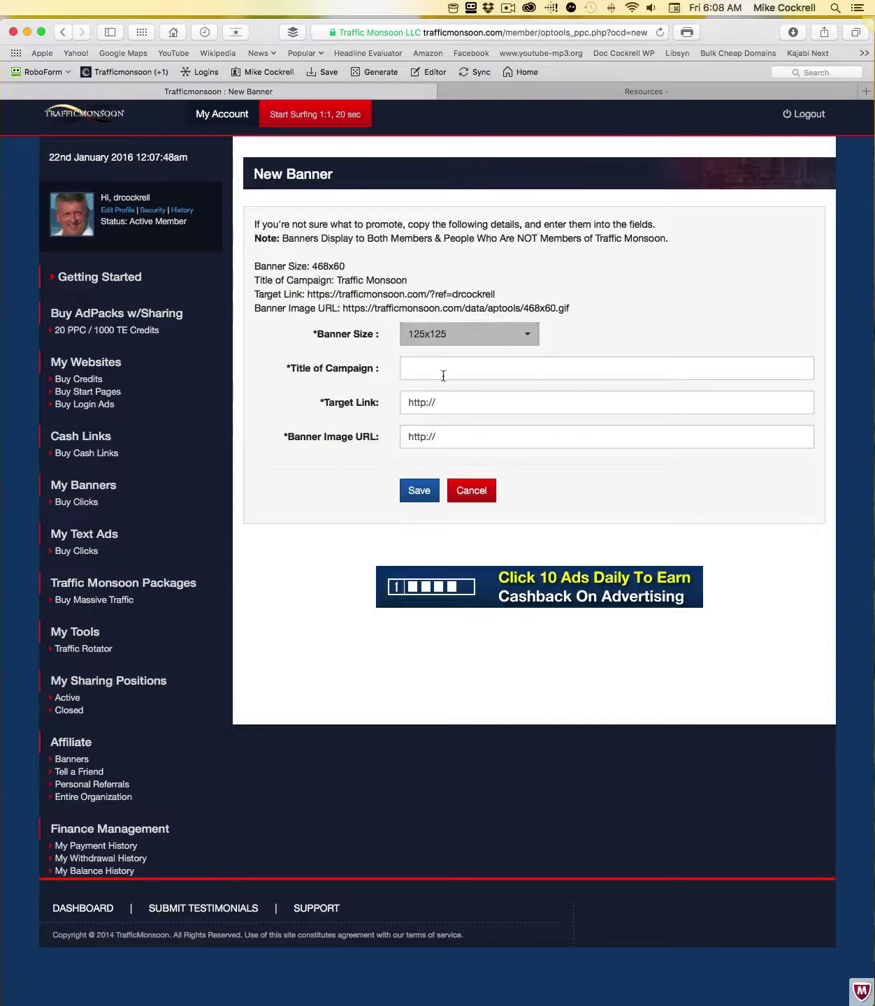
click(427, 368)
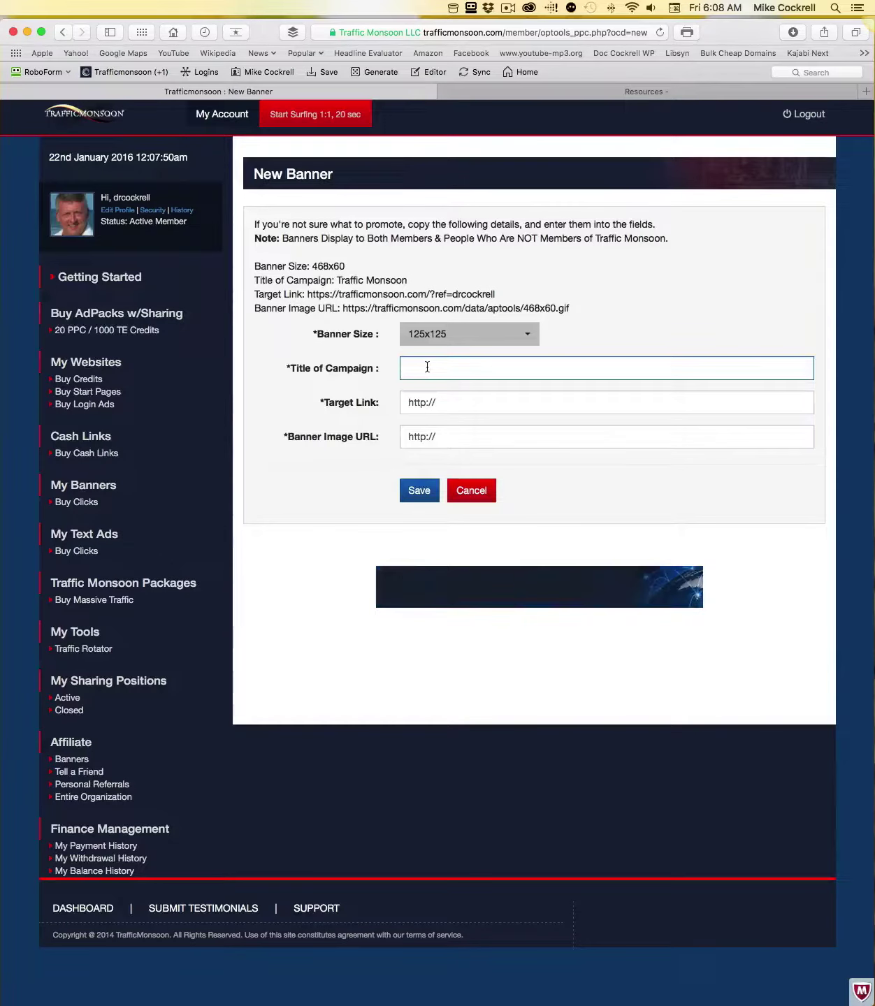
text(Easy Mo)
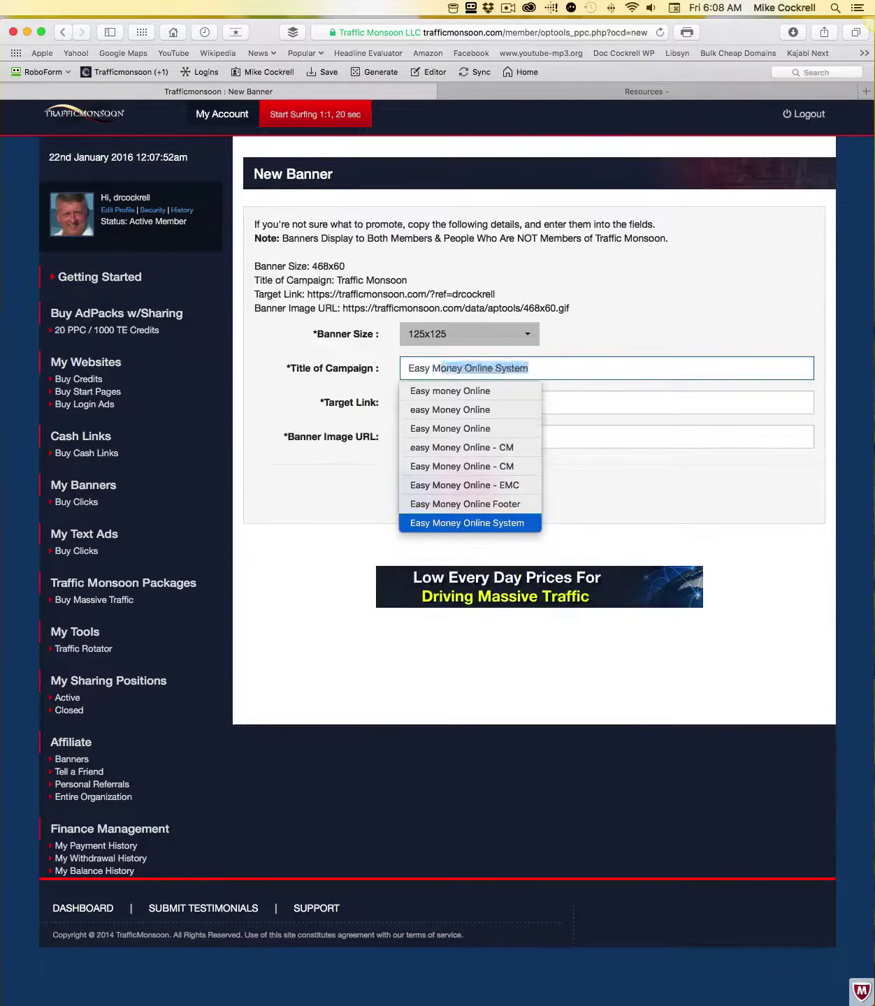
text(ney Onin)
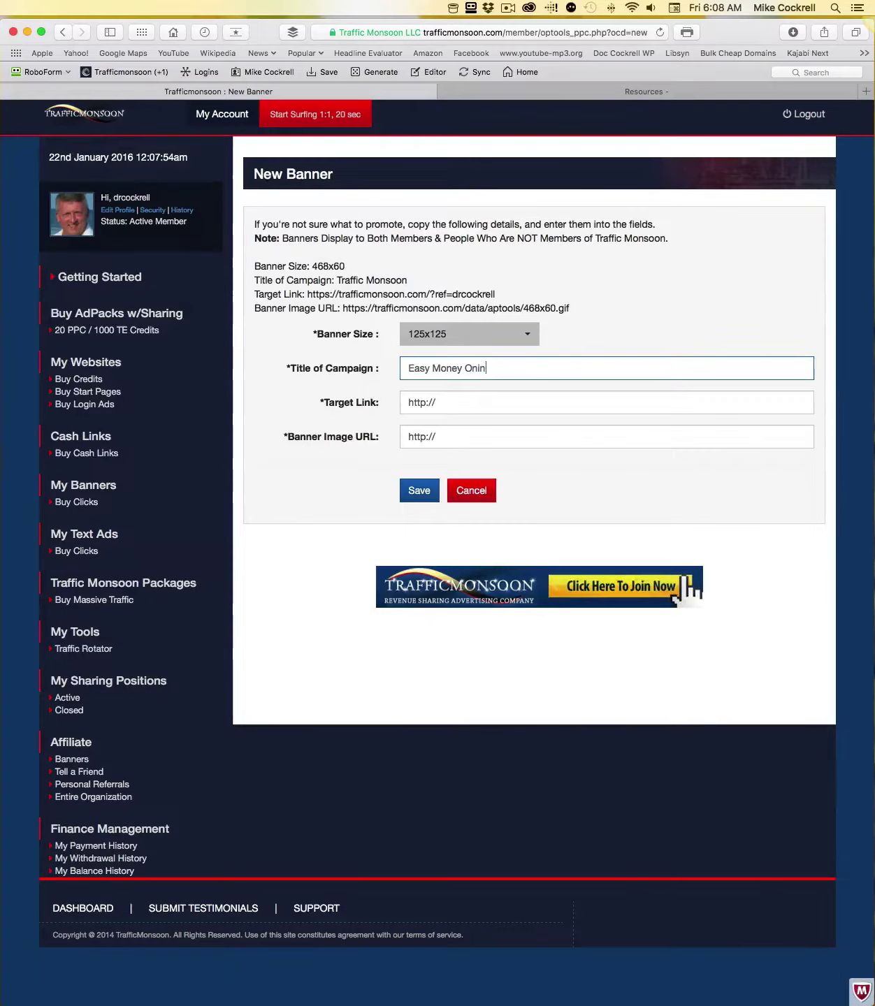
text(e)
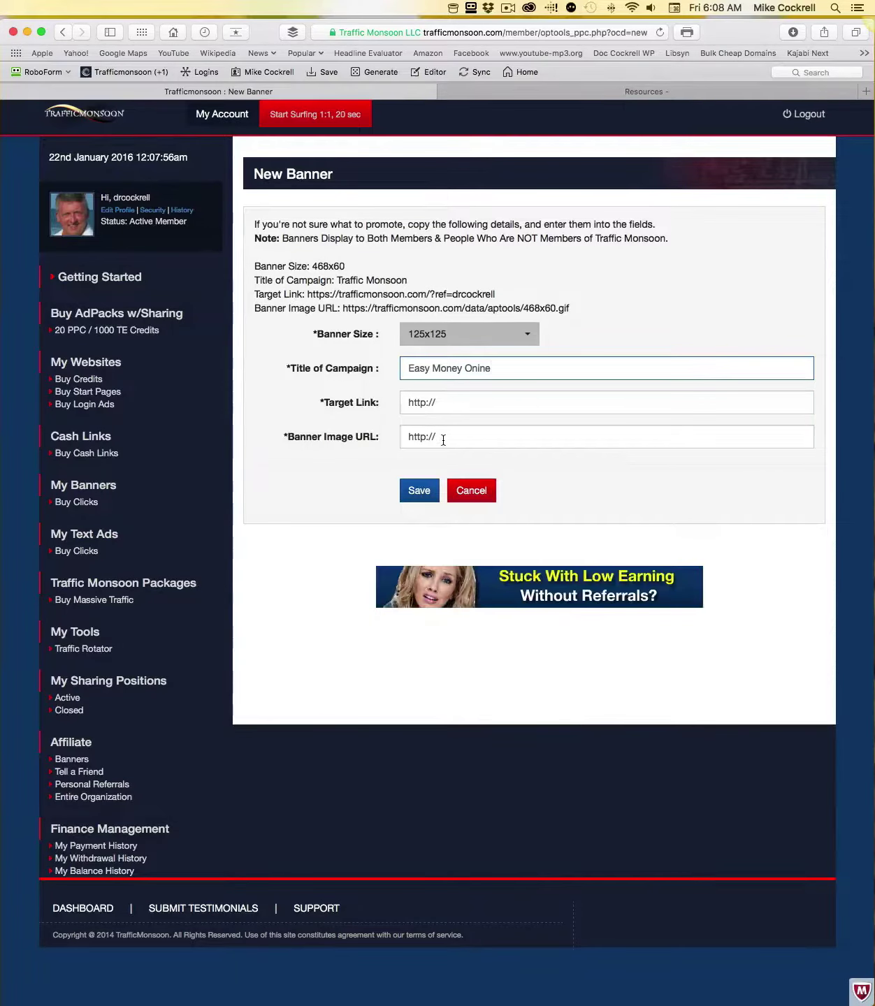
Paste the image URL, enter the easymoneyonline.ent referral link as target, and save the banner.
click(468, 444)
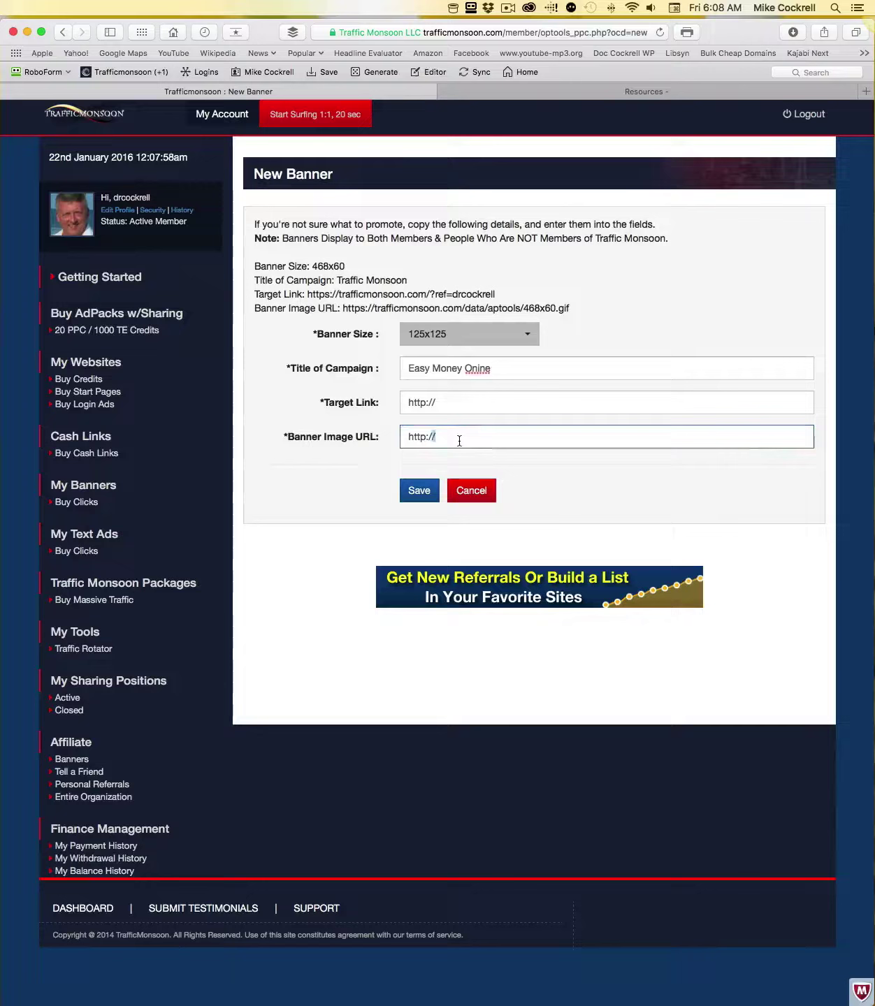
key(super+a)
key(super+v)
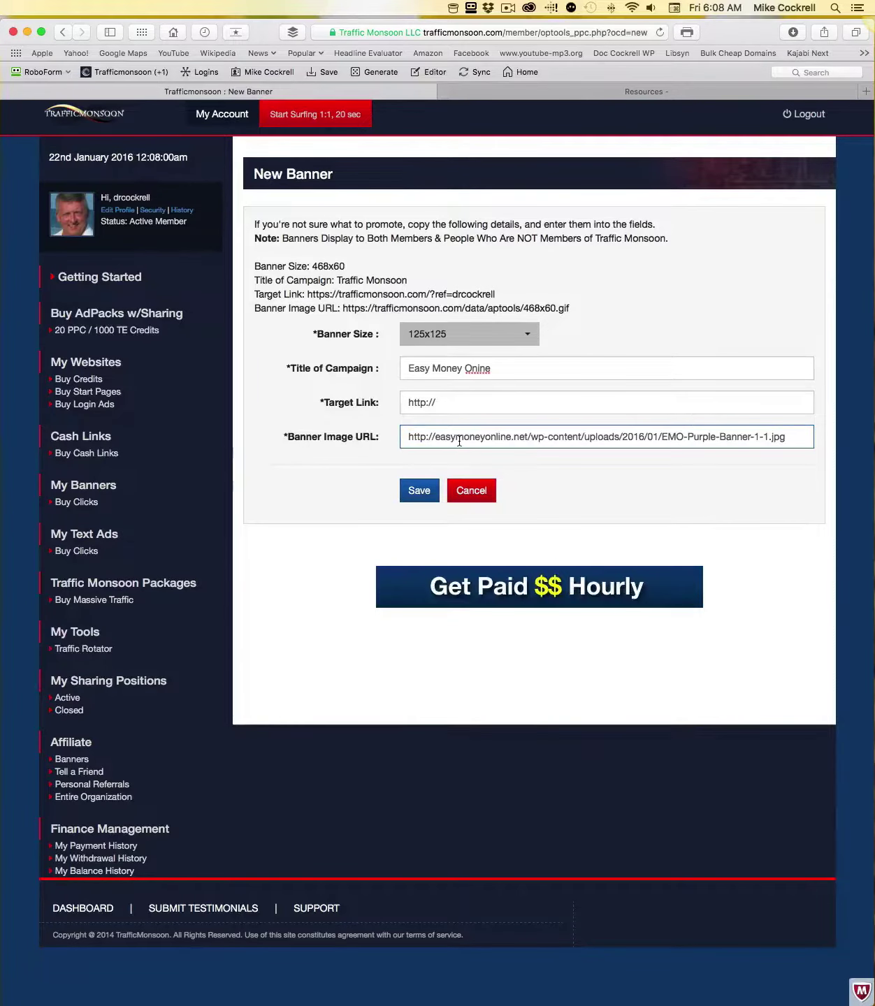
key(Tab)
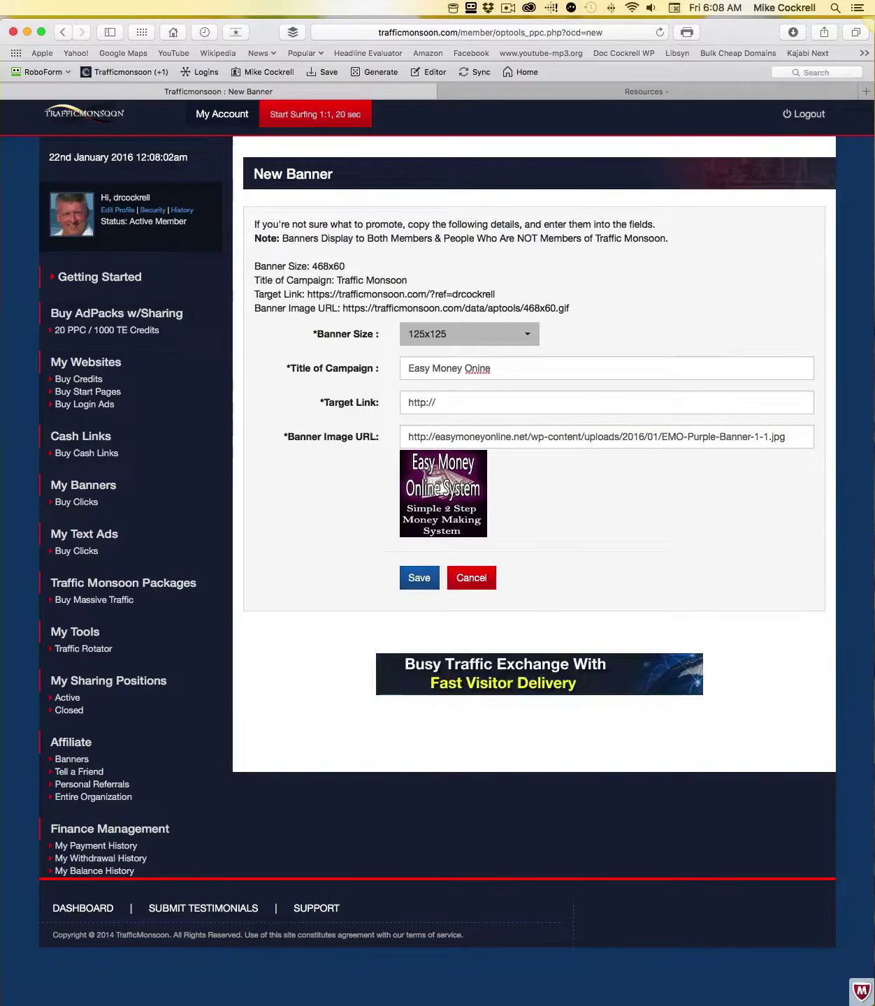
click(447, 403)
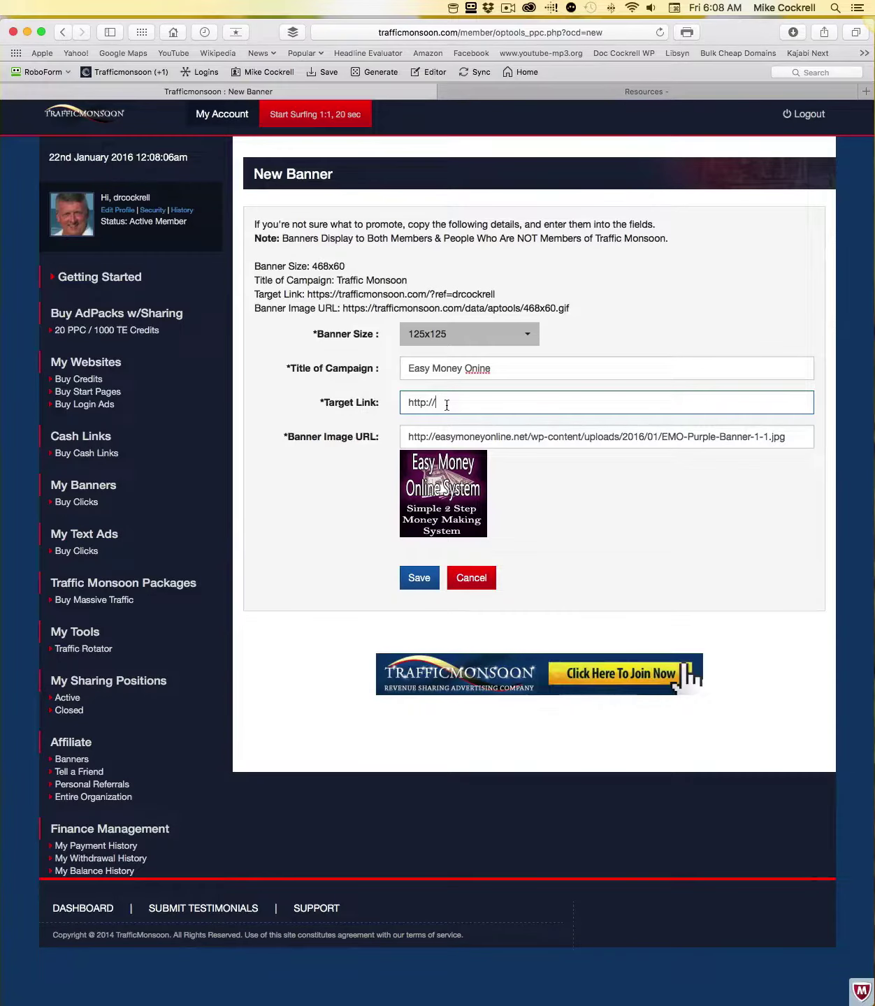
text(easy)
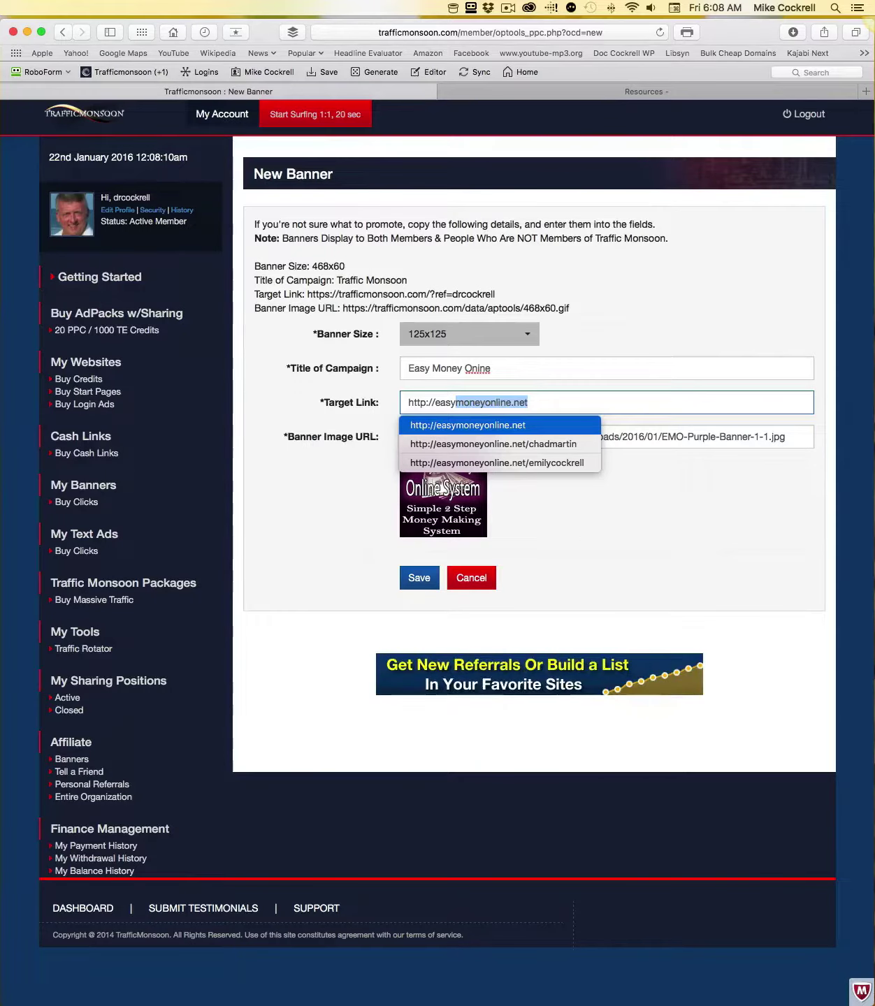
text(mo)
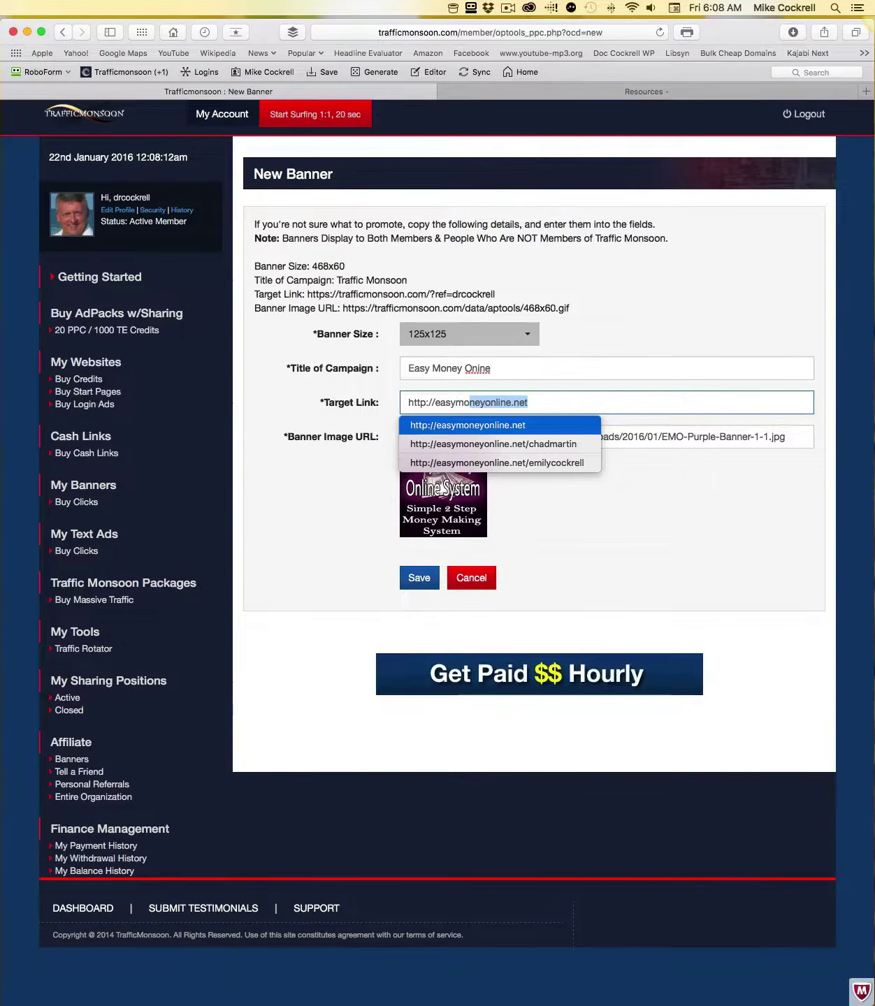
text(neyonline)
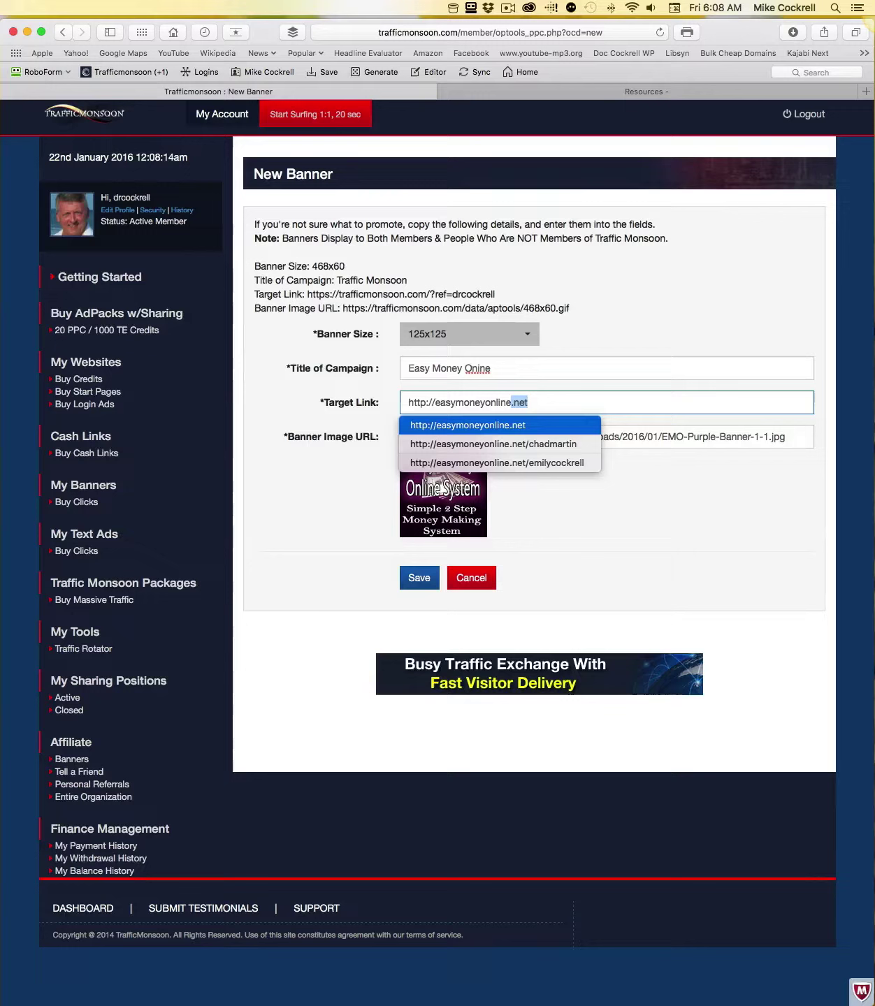
text(.ent)
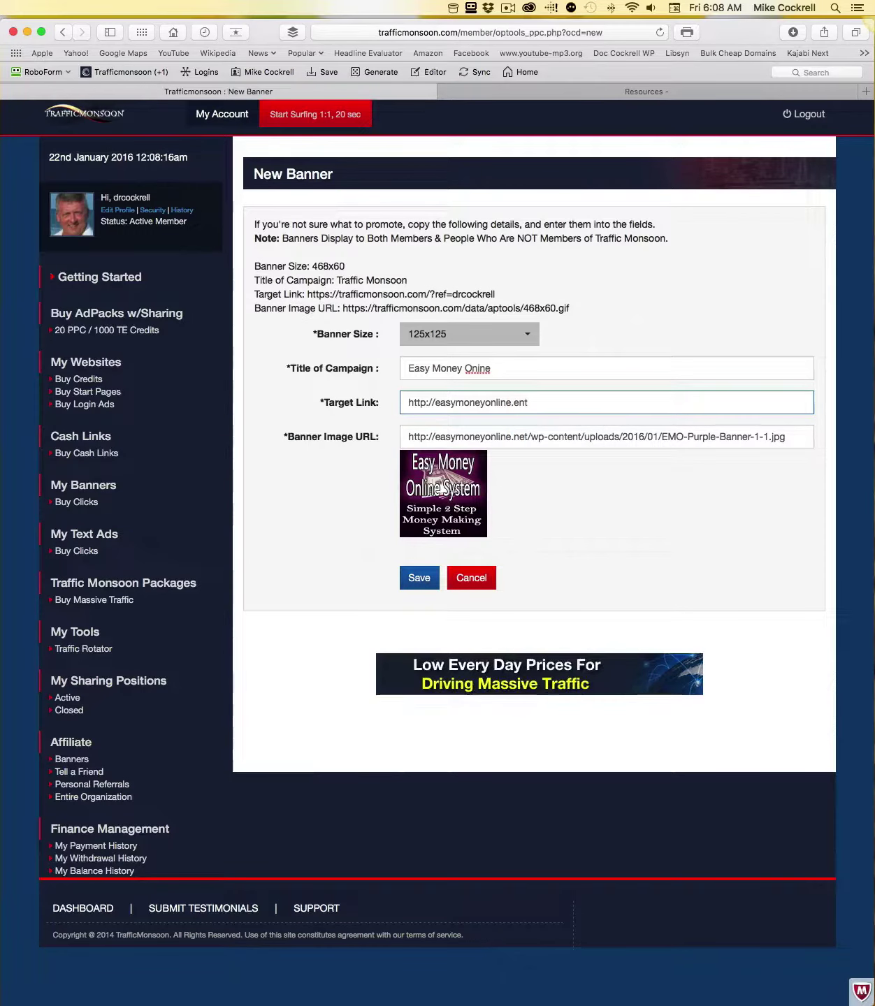
text(/c)
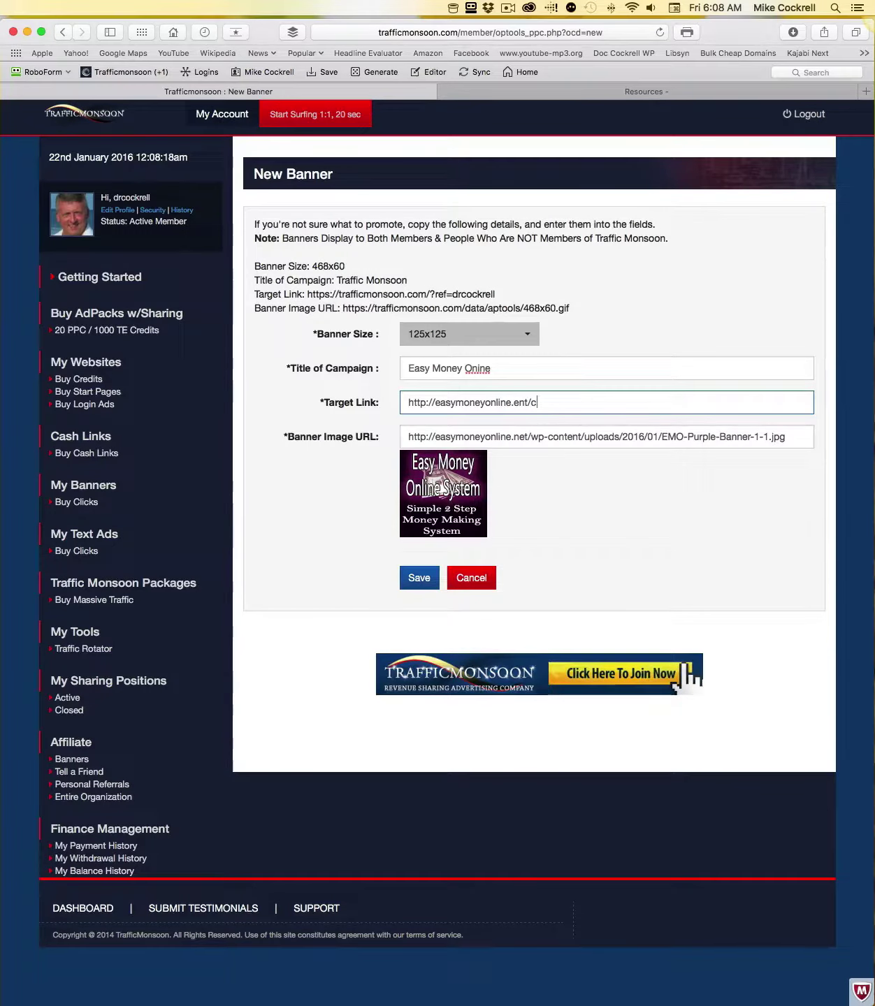
text(hadmarti)
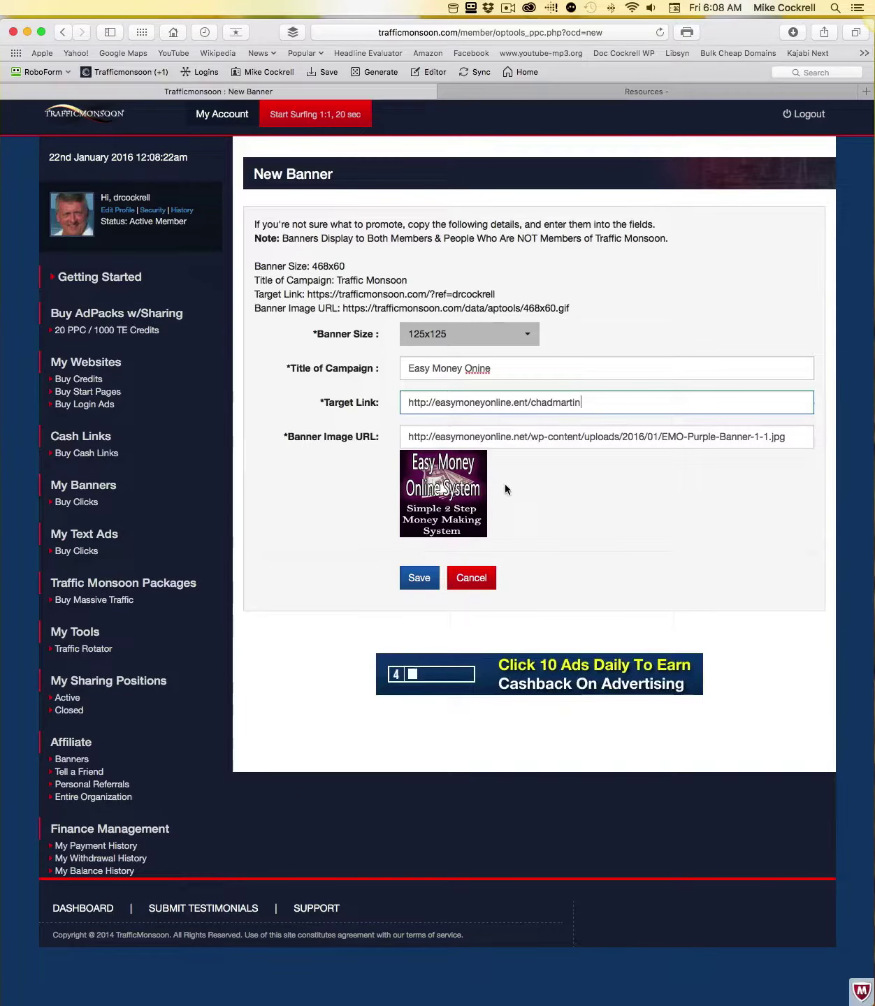
text(n)
click(422, 576)
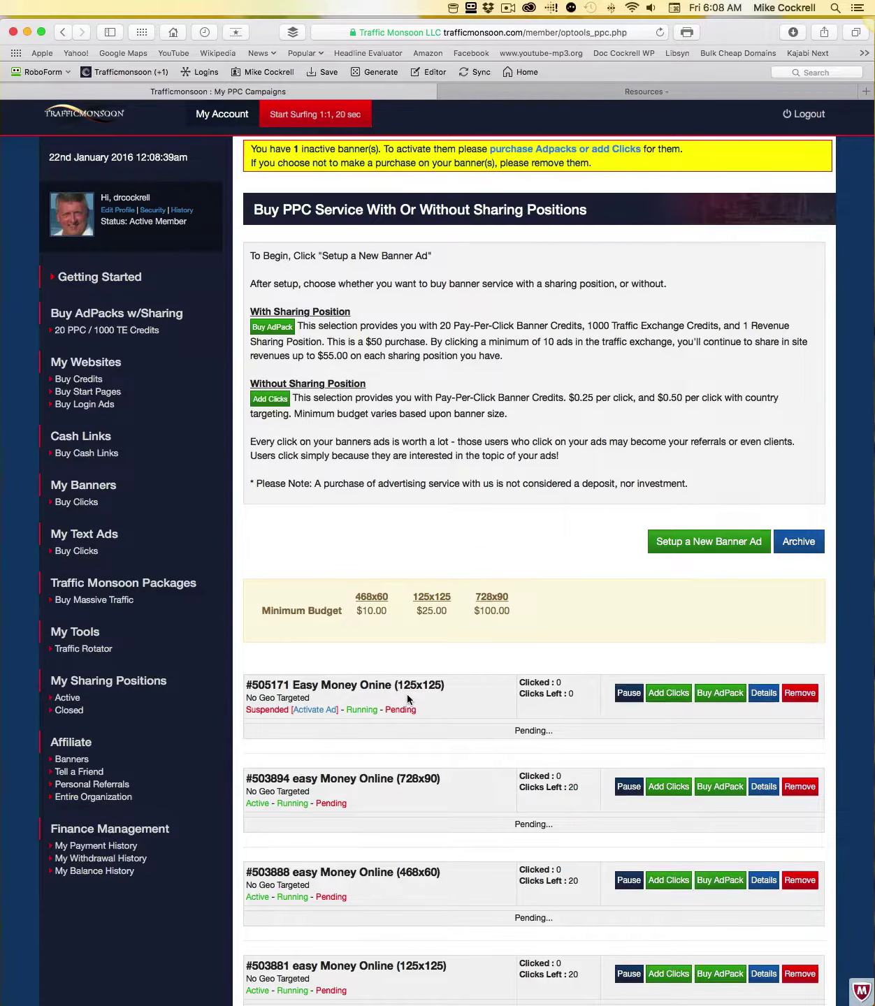
click(727, 96)
scroll(516, 601, down, 7)
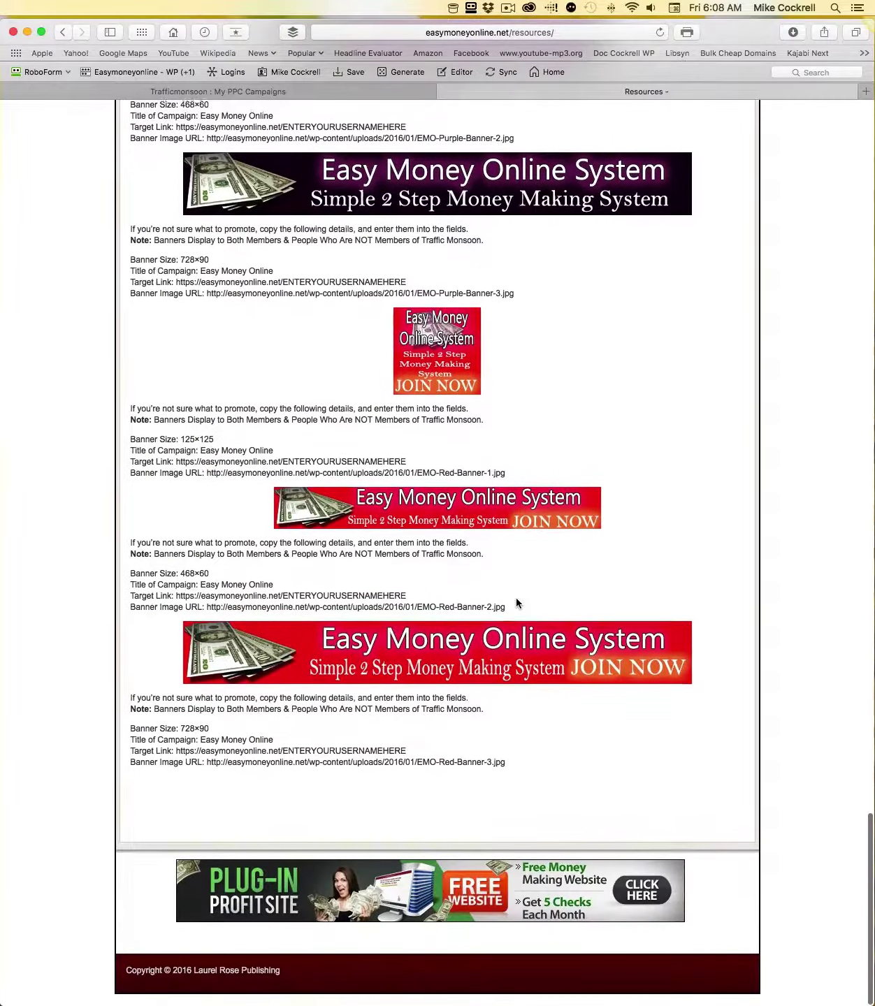
scroll(515, 600, up, 13)
scroll(516, 601, up, 15)
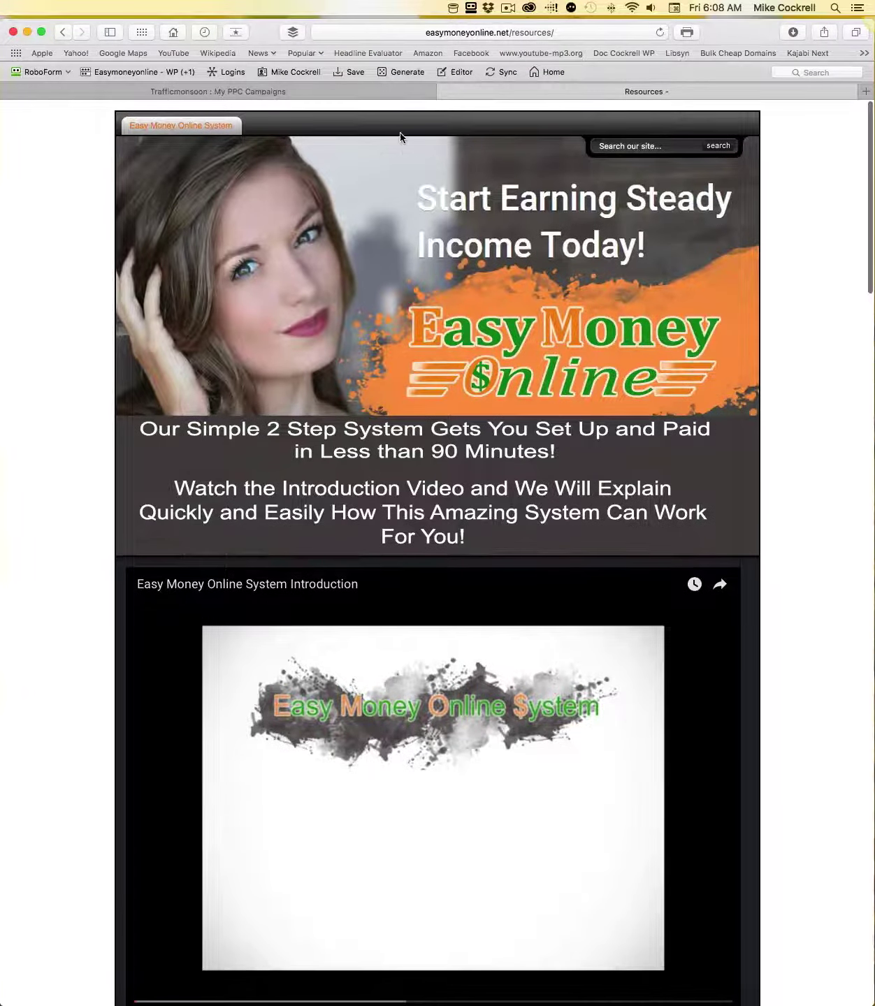
click(393, 86)
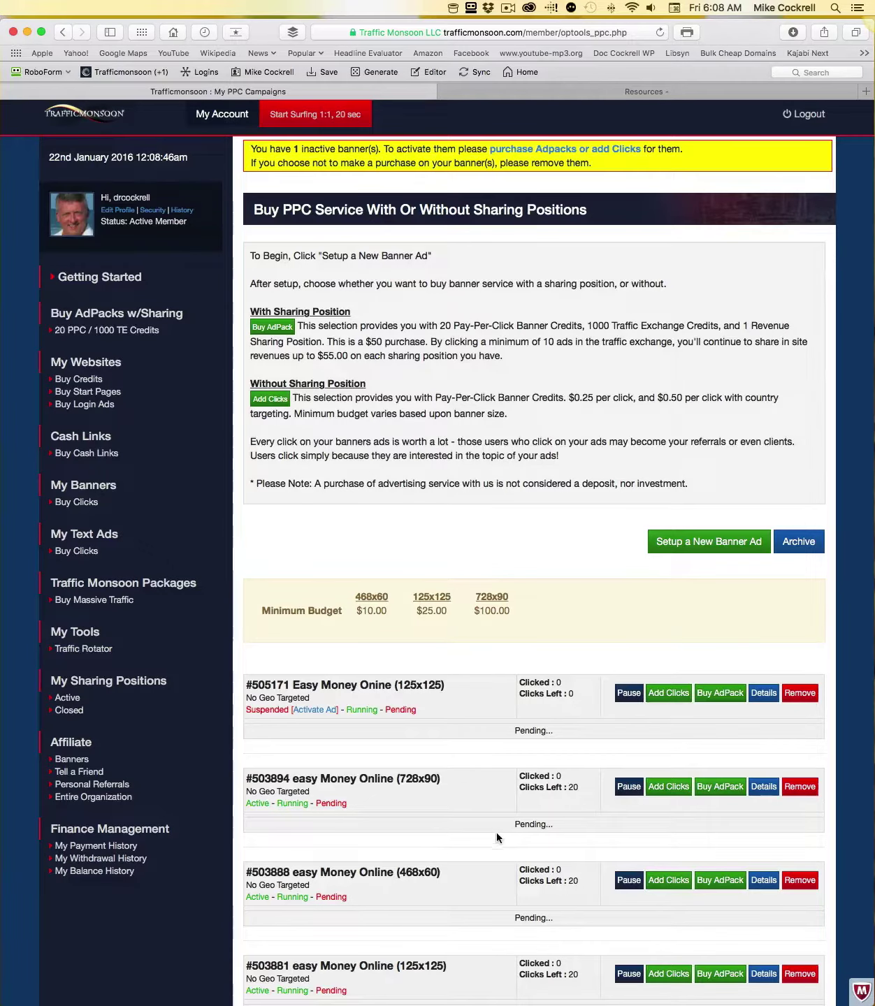
scroll(528, 782, down, 20)
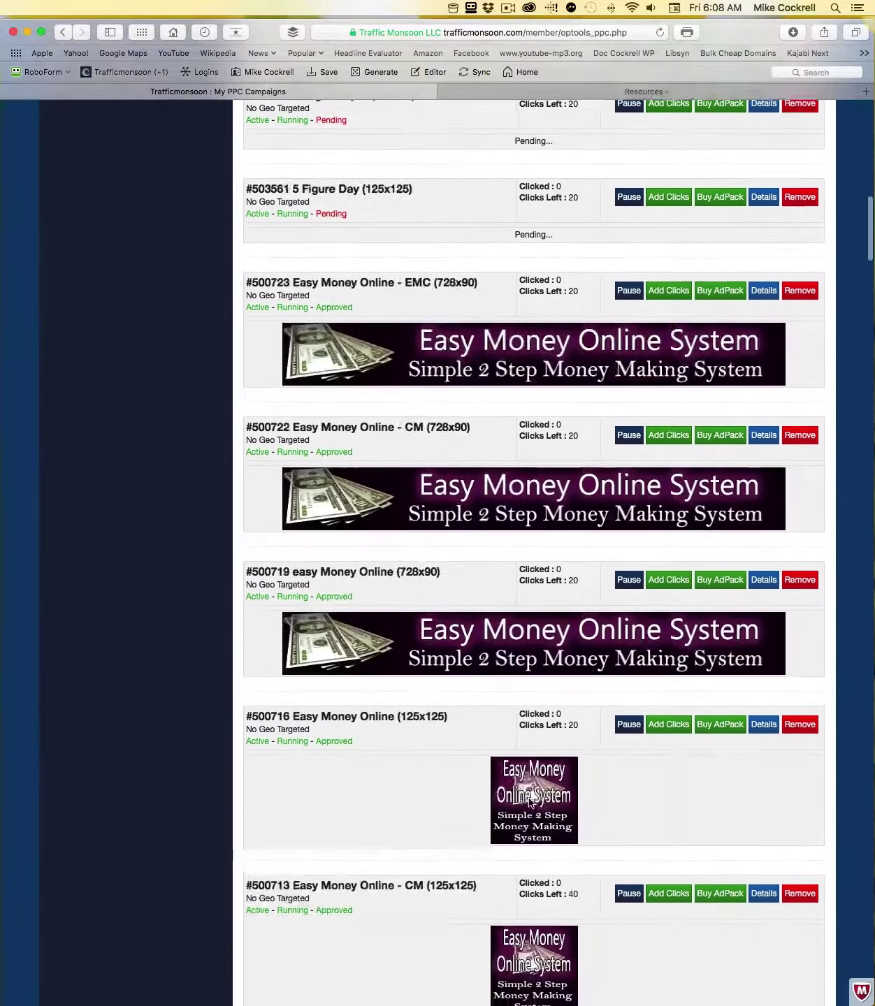
scroll(530, 802, down, 10)
scroll(530, 801, up, 15)
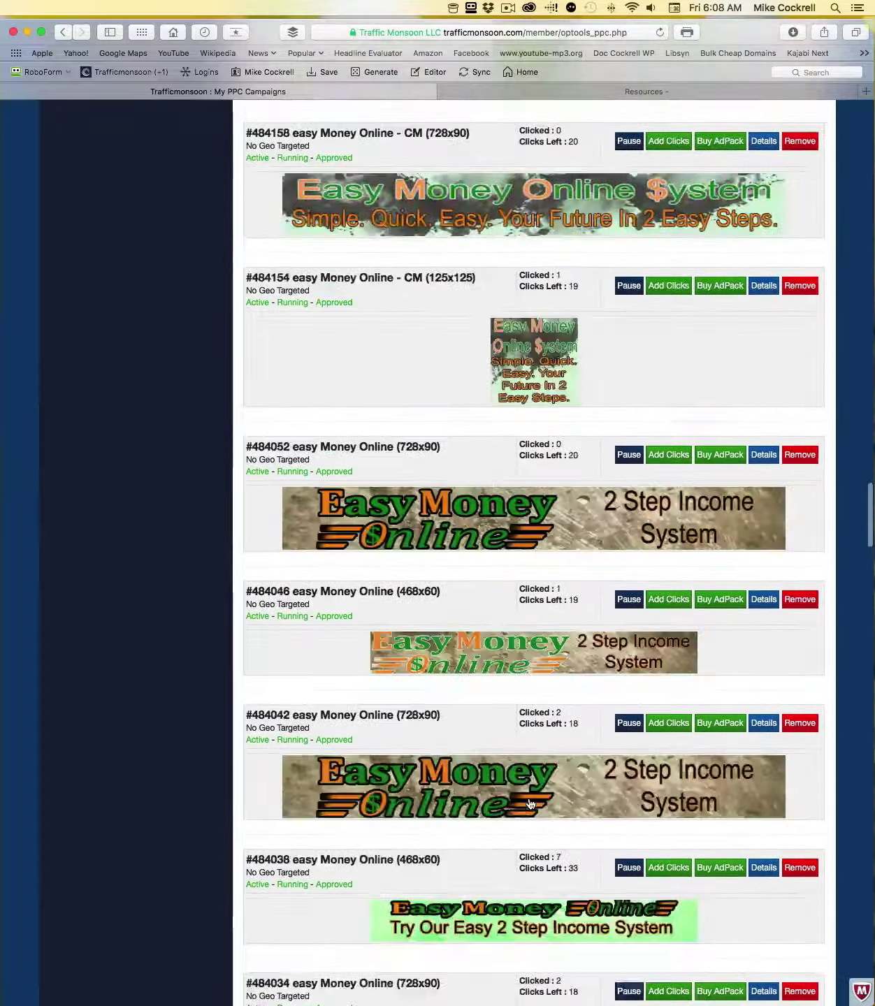
scroll(531, 804, up, 10)
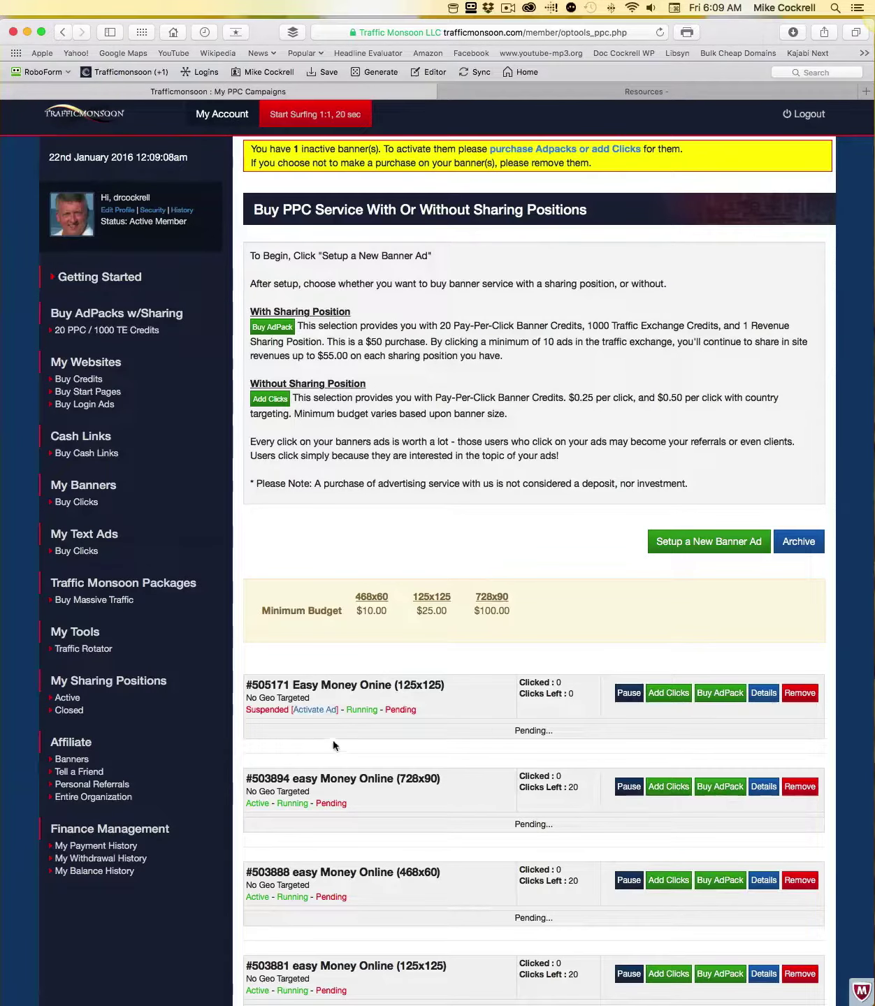
Activate the suspended Easy Money Onine banner and return to the campaign list.
click(313, 709)
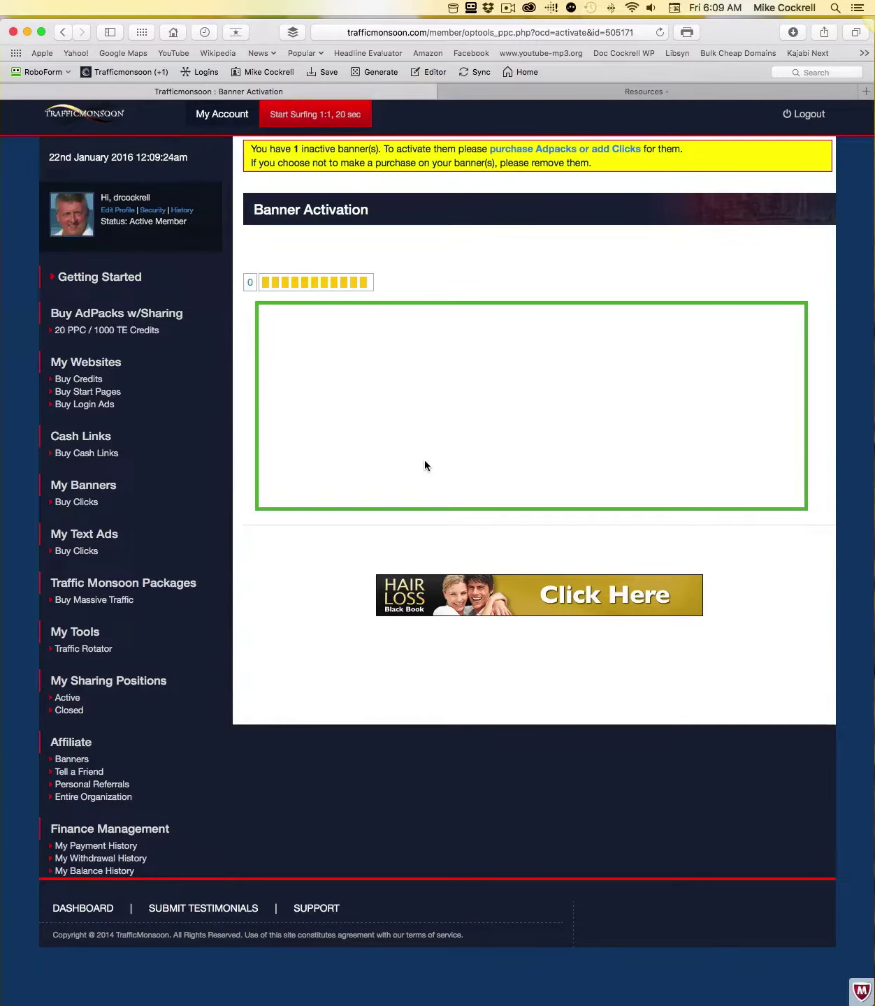
scroll(447, 410, down, 1)
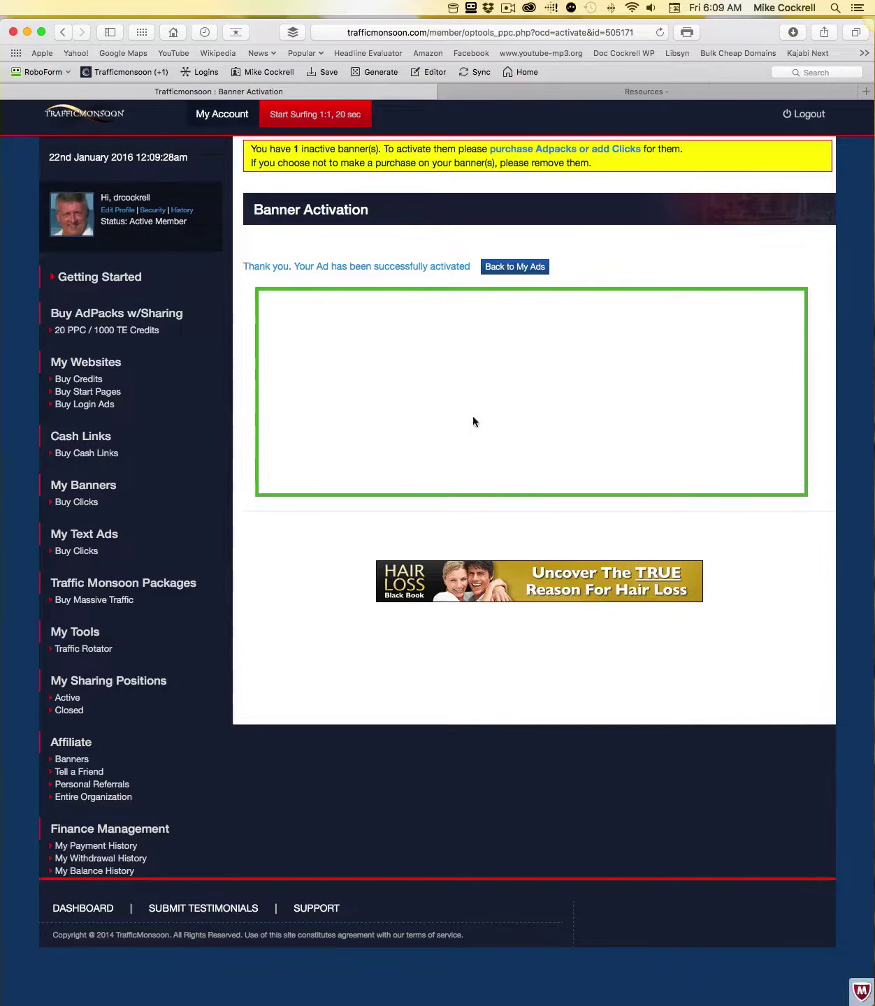
click(519, 266)
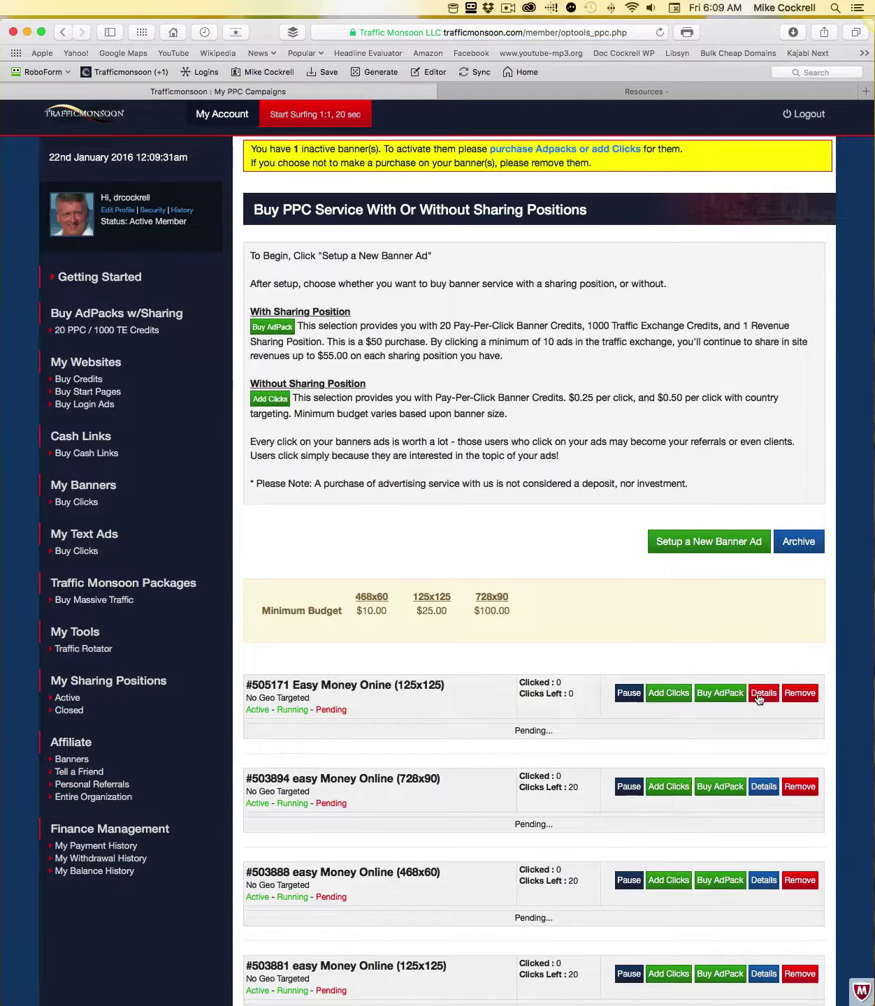
Change banner #505171's target URL domain from '.ent' to '.net' and submit the update.
click(761, 695)
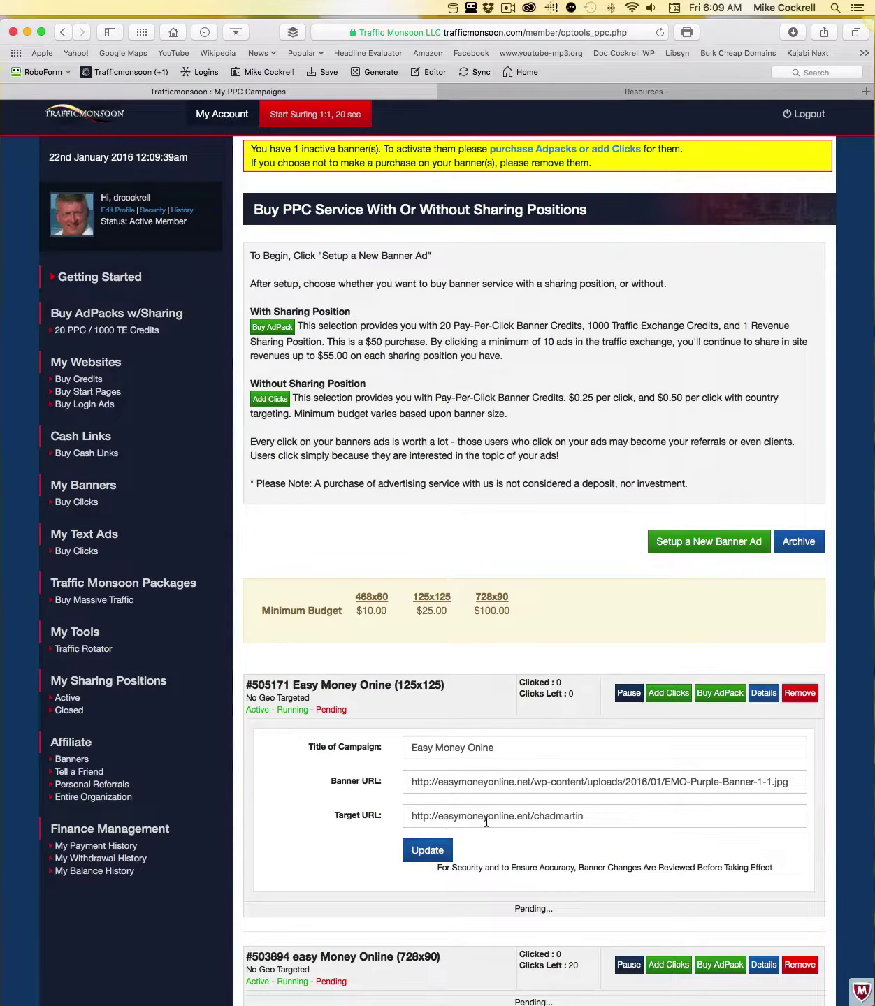
click(527, 816)
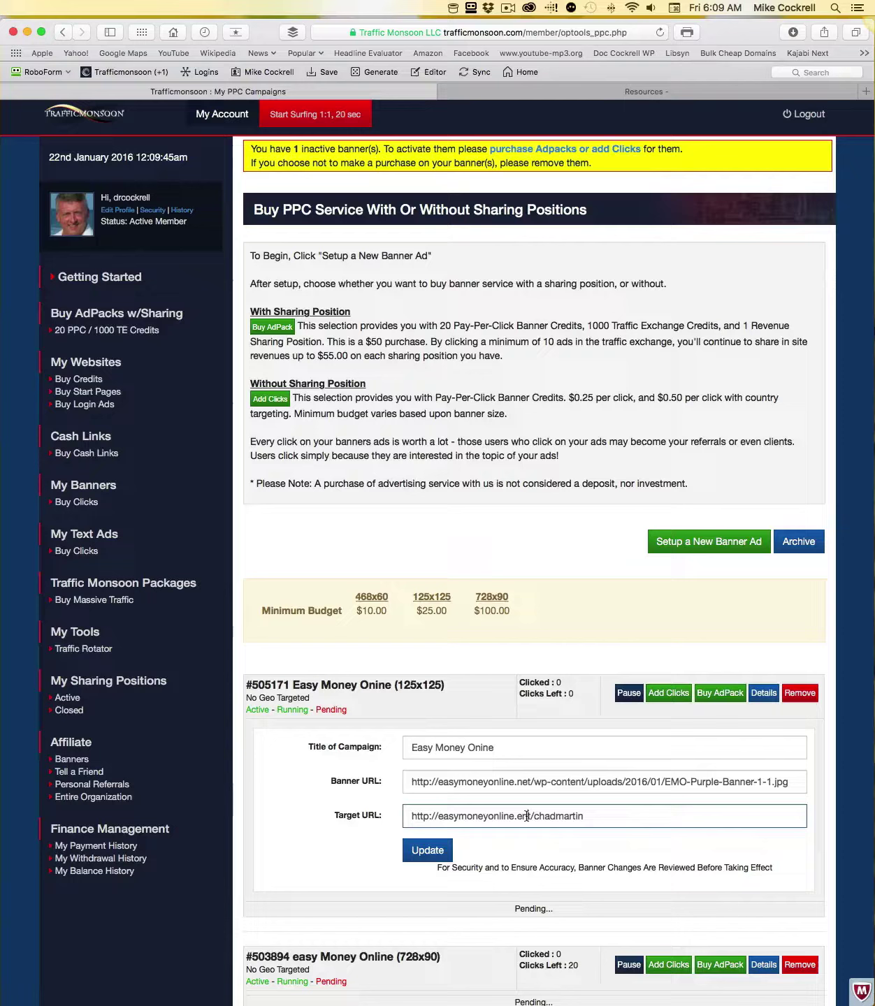
key(BackSpace)
key(BackSpace)
key(BackSpace)
text(ne)
click(428, 852)
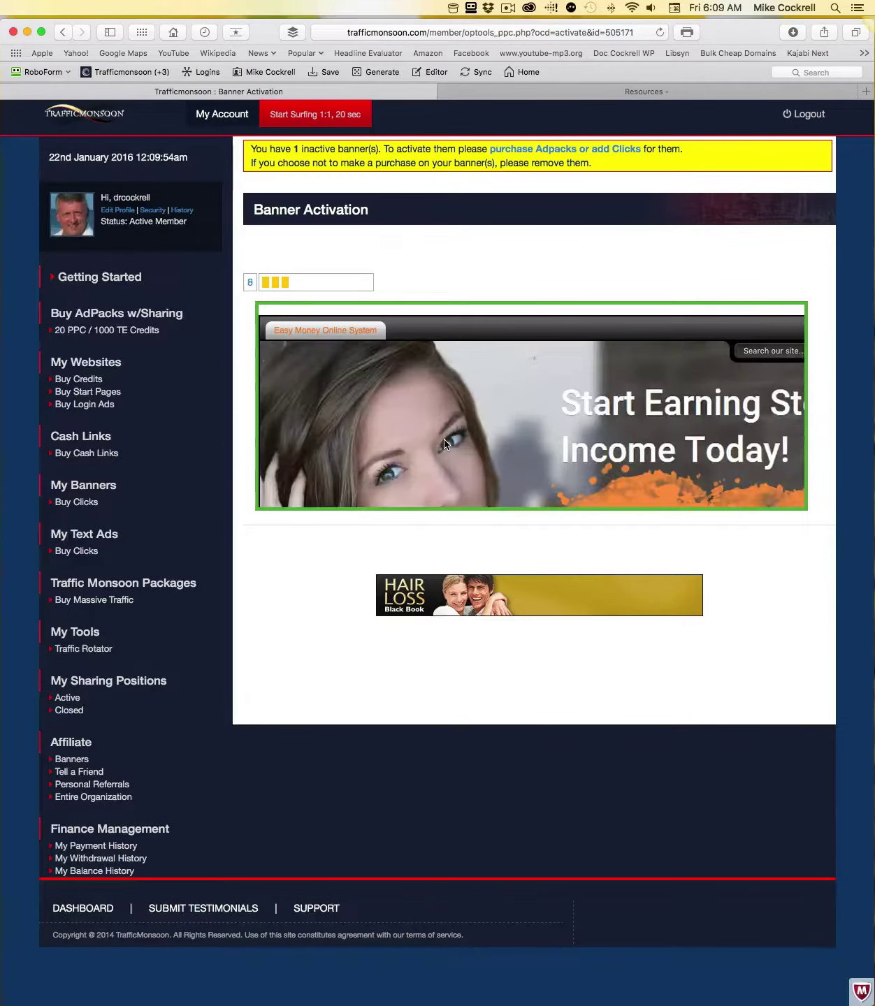
Let the activation preview load, pause its video, and go back to the banner campaign list.
scroll(475, 462, down, 5)
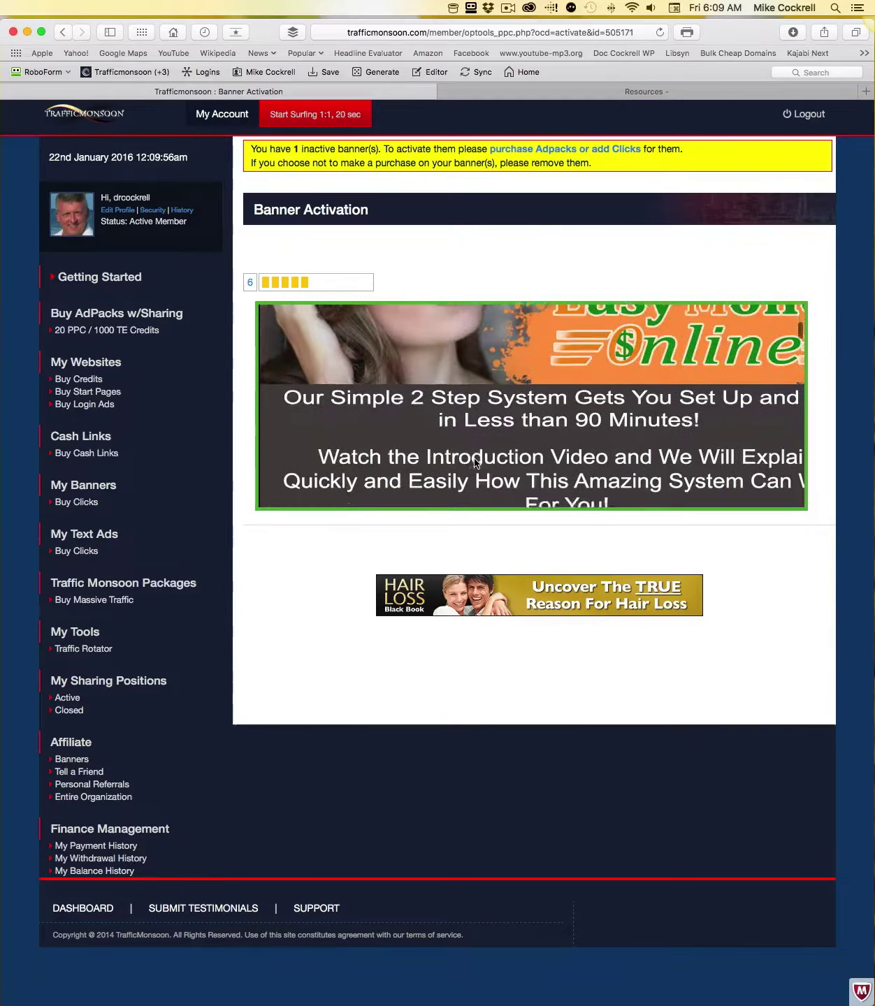
scroll(531, 405, down, 3)
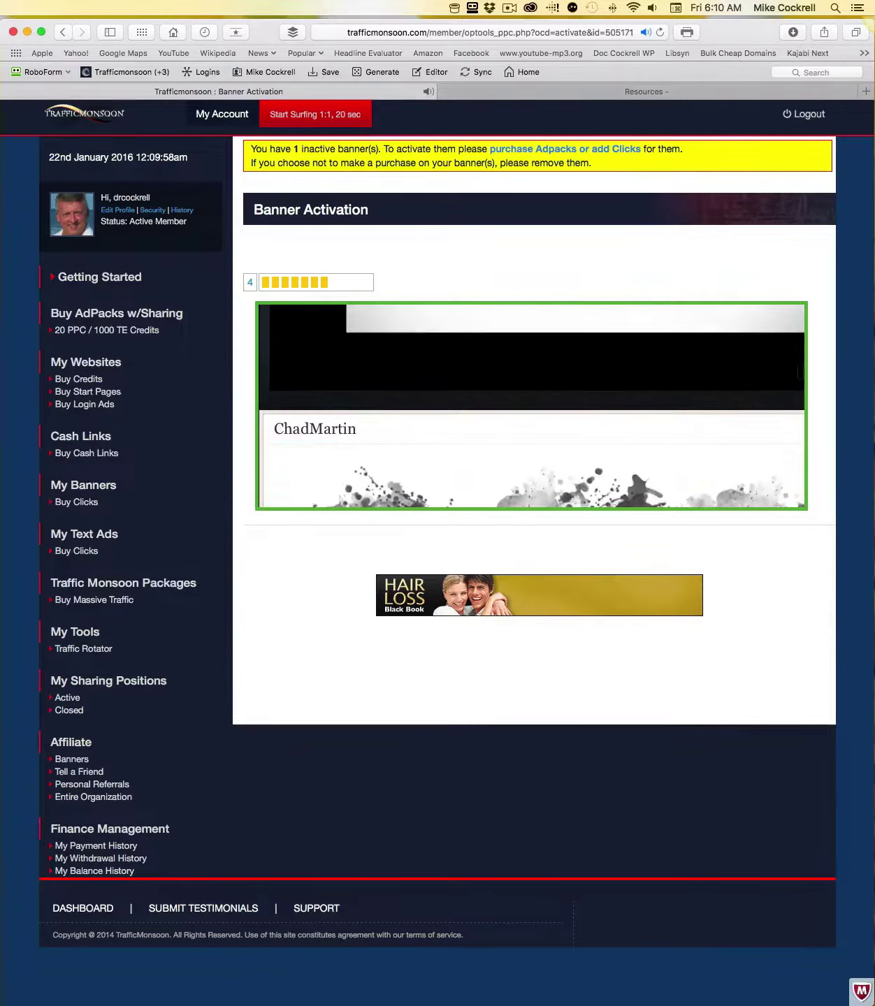
click(403, 335)
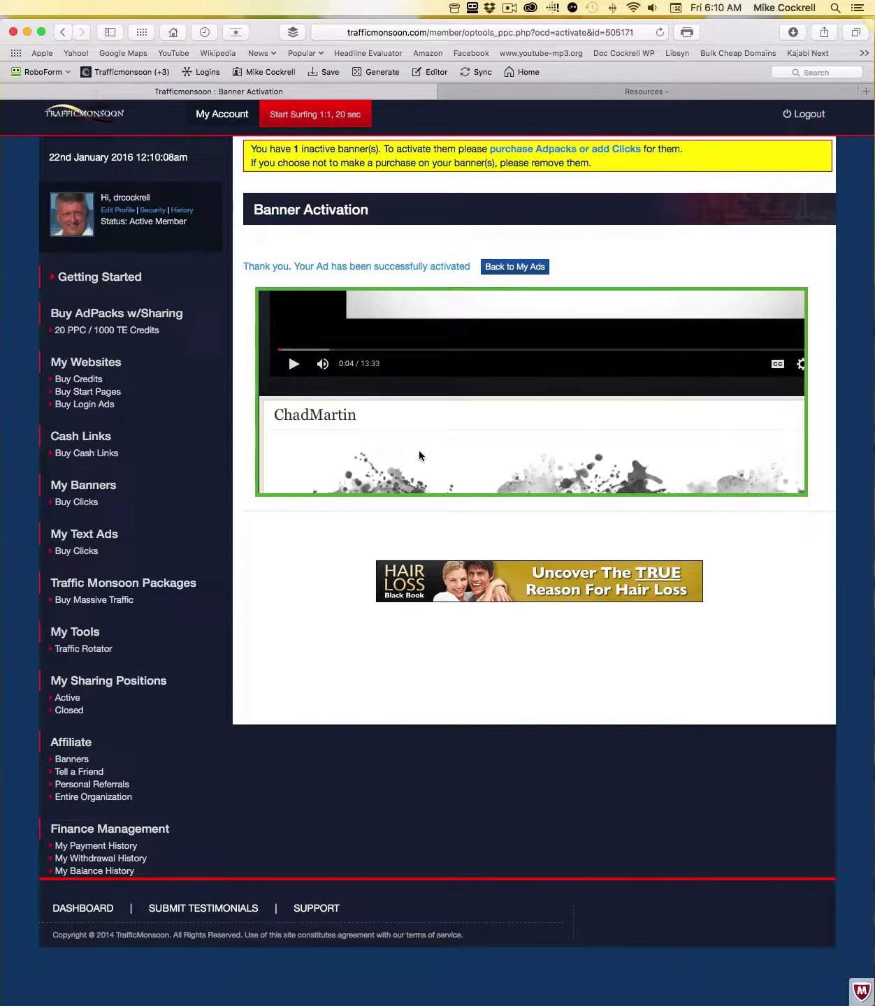
scroll(419, 451, down, 15)
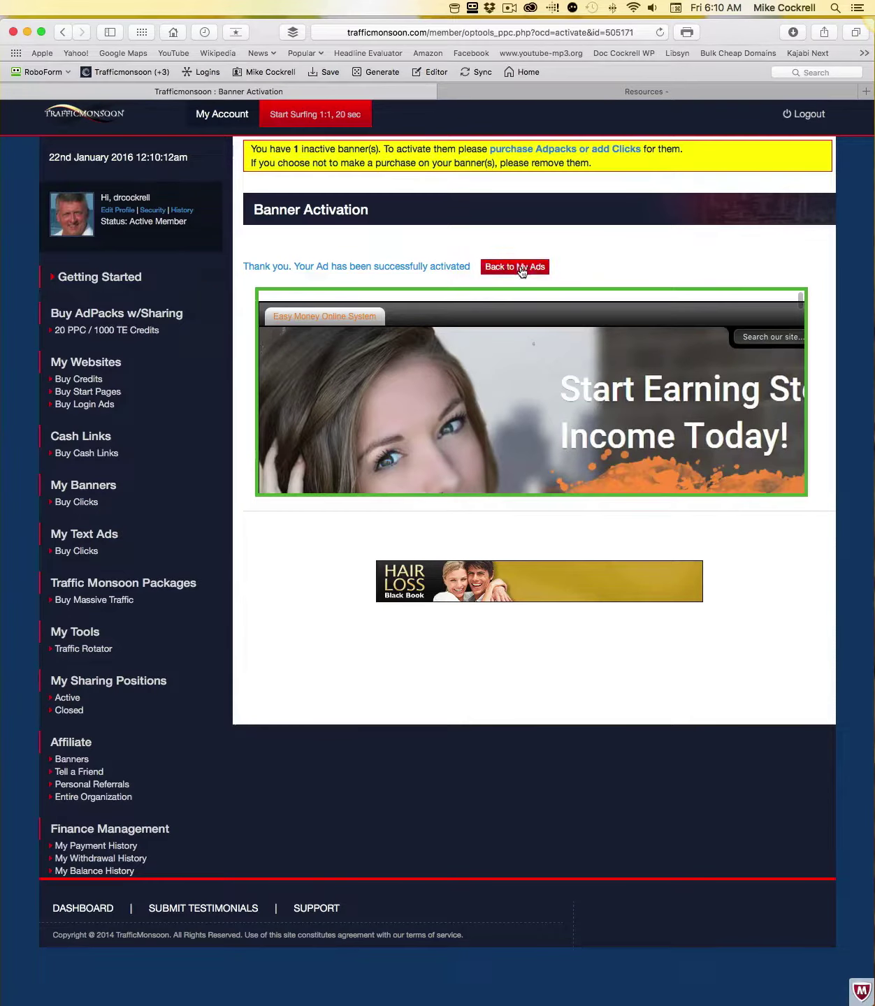
click(521, 269)
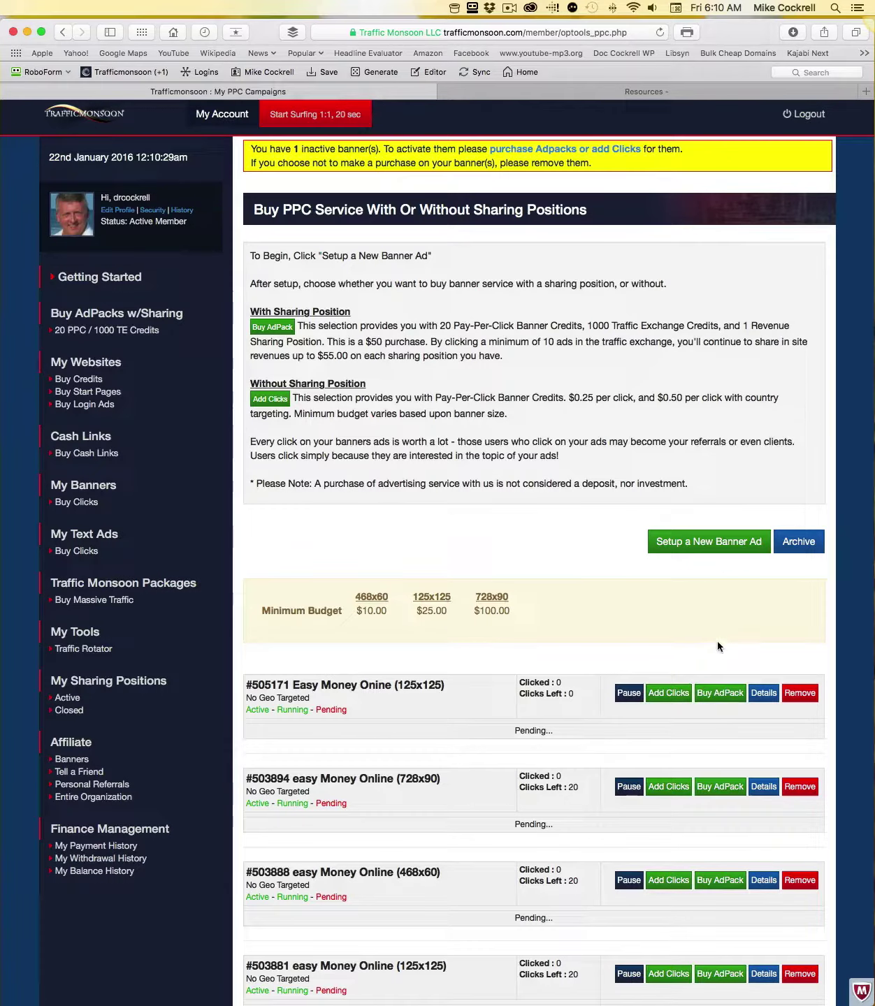
Pay for a $50 AdPack for banner #505171 from the account balance and confirm.
click(722, 694)
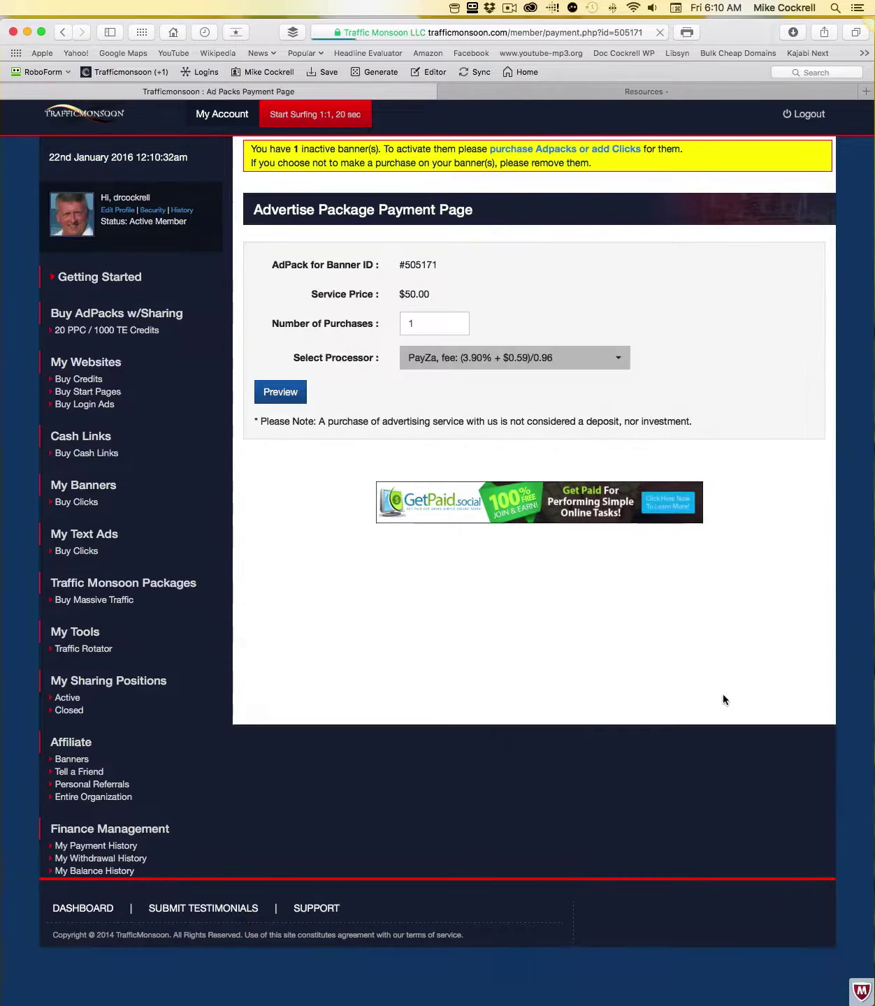
click(617, 359)
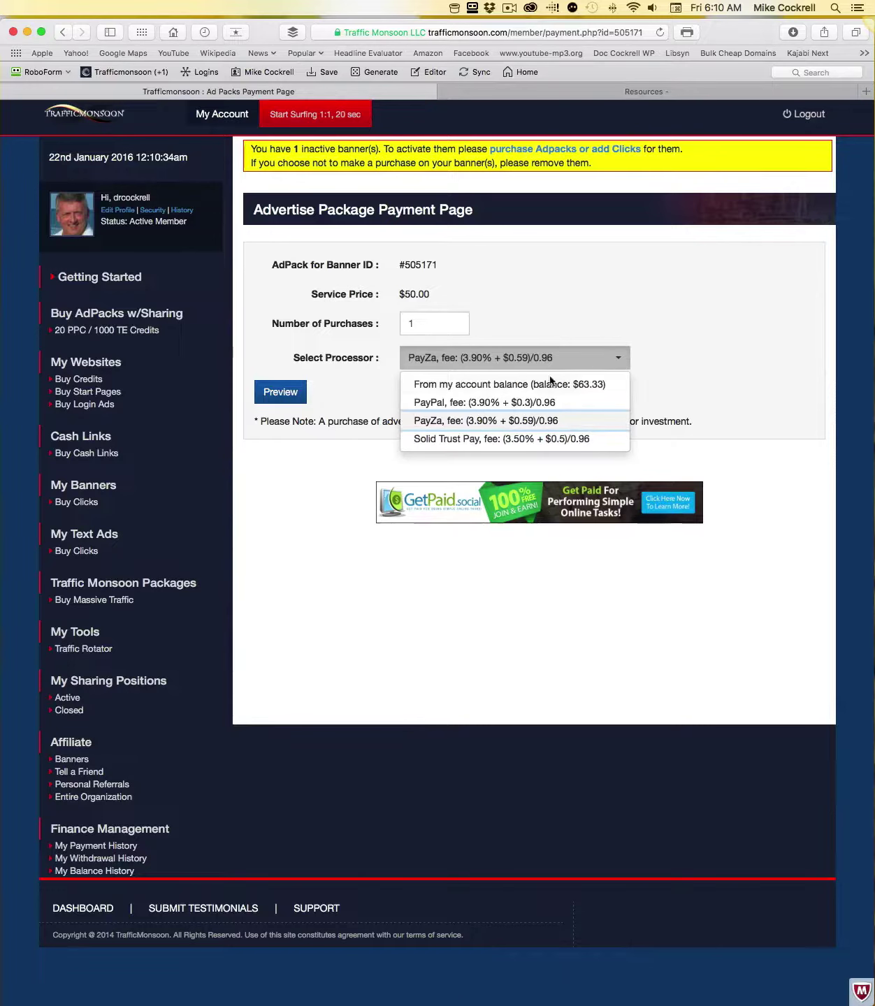
click(468, 383)
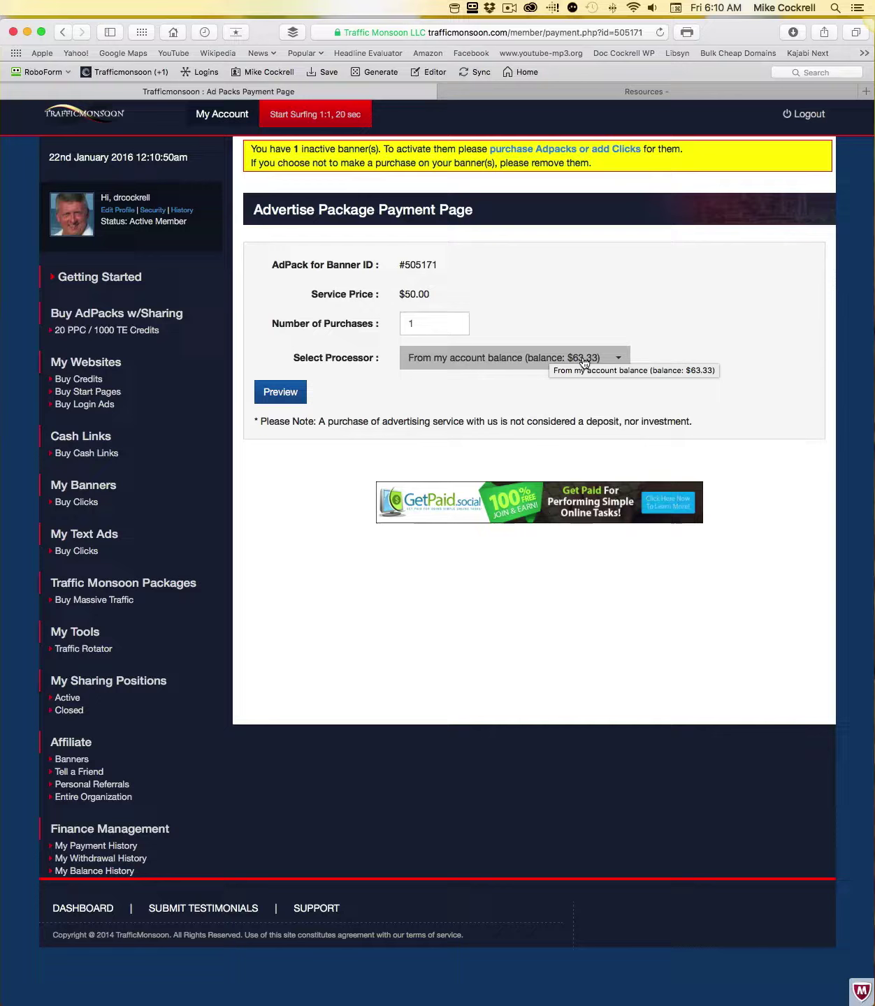
click(289, 393)
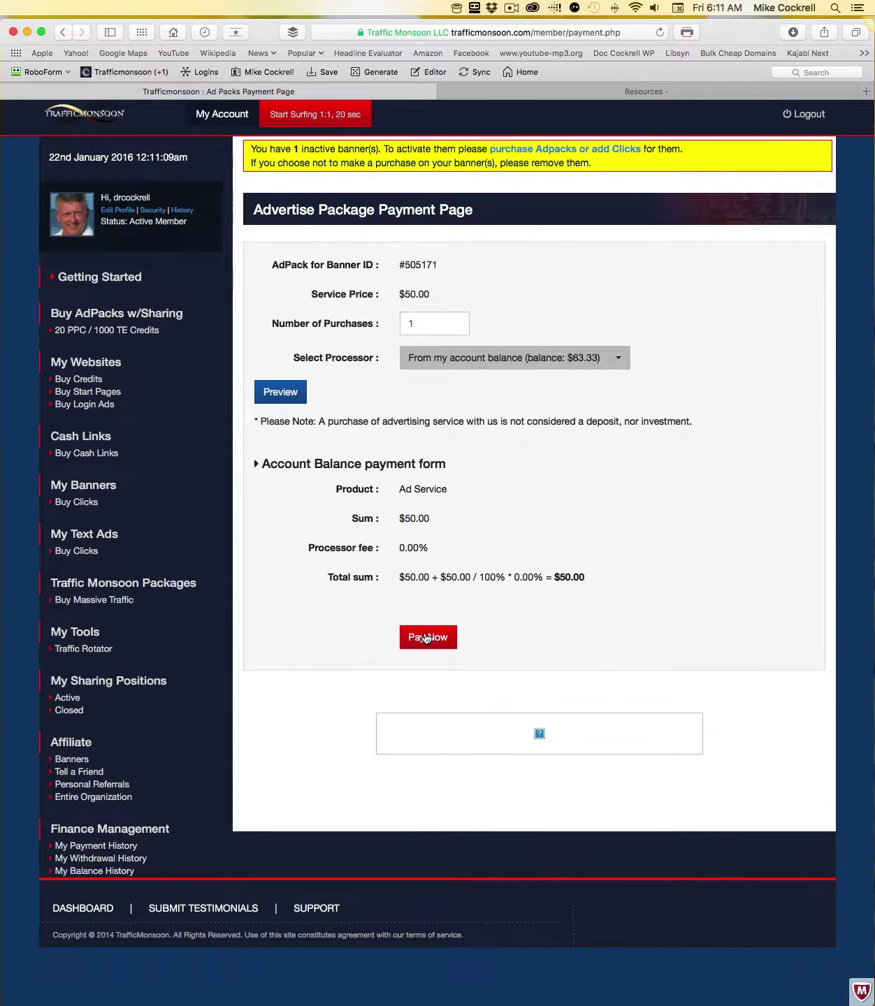
click(425, 638)
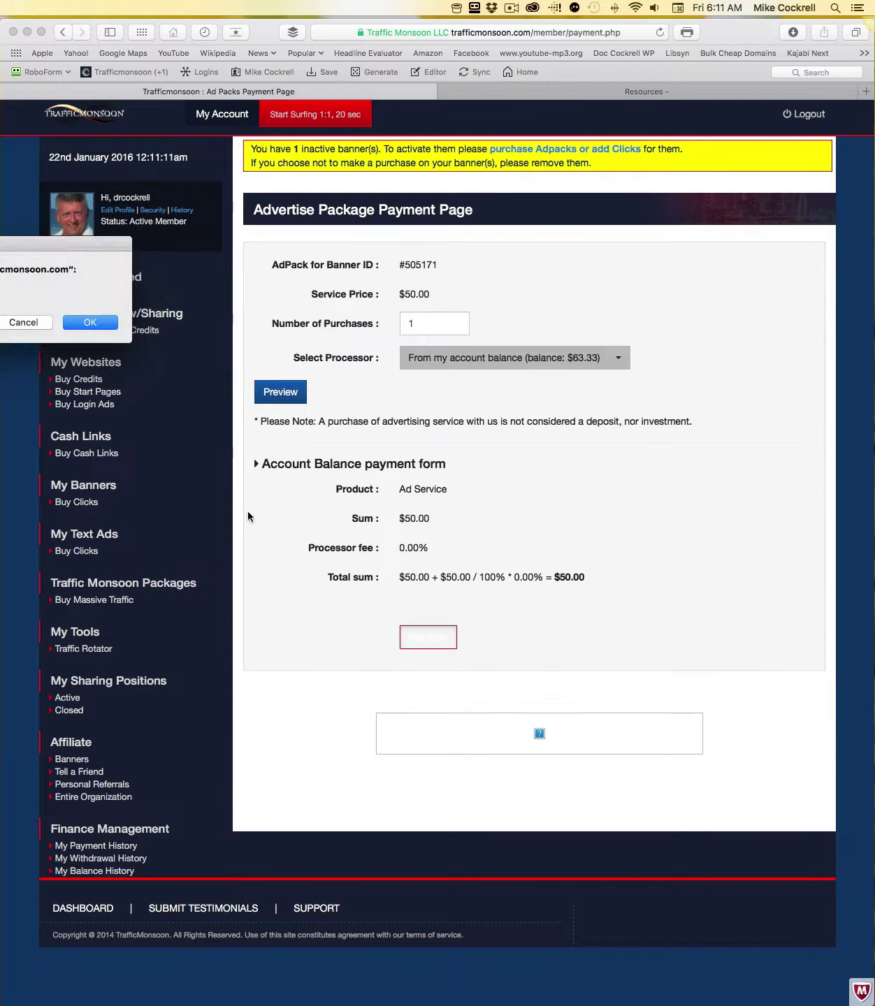
click(91, 323)
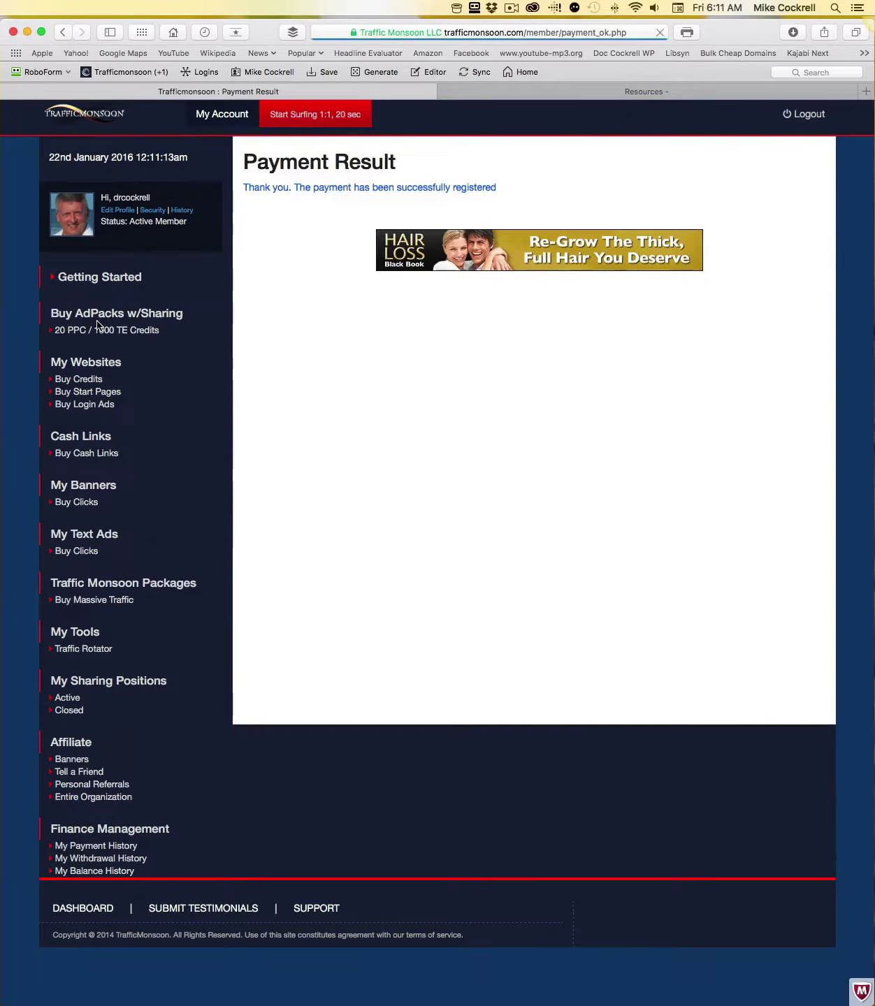
Verify banner #505171 shows 20 clicks left, then open the My Account overview.
click(91, 497)
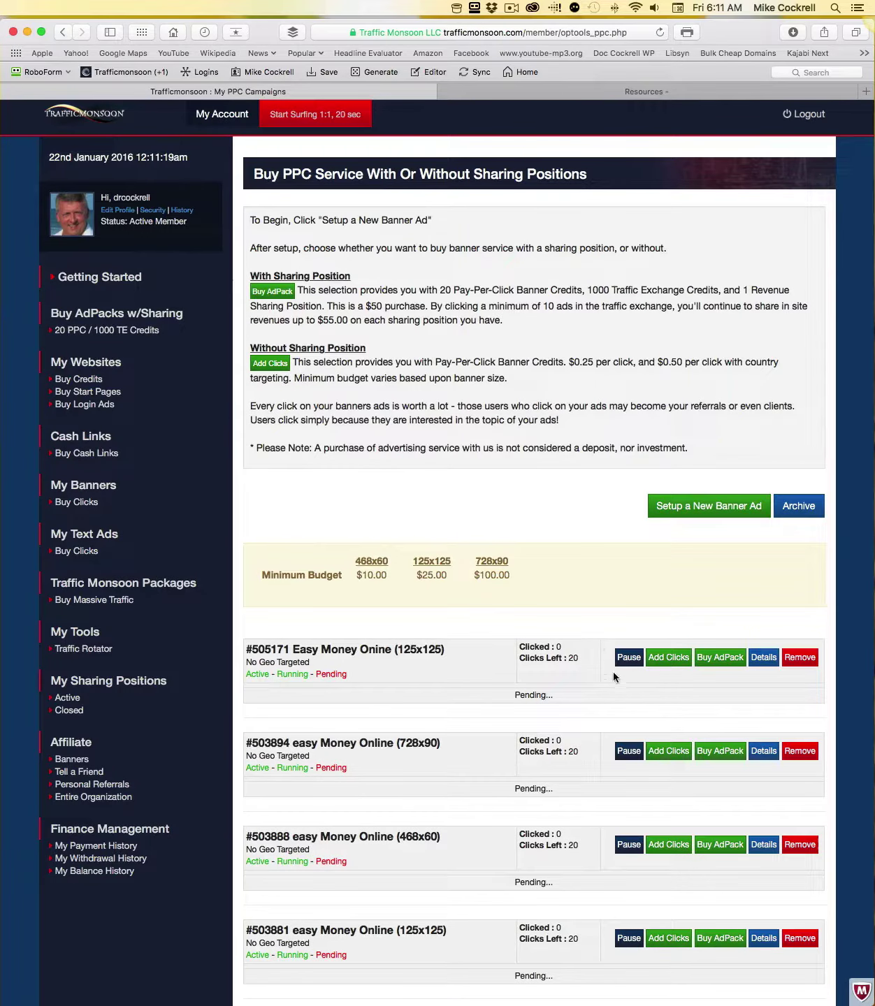
scroll(557, 725, down, 6)
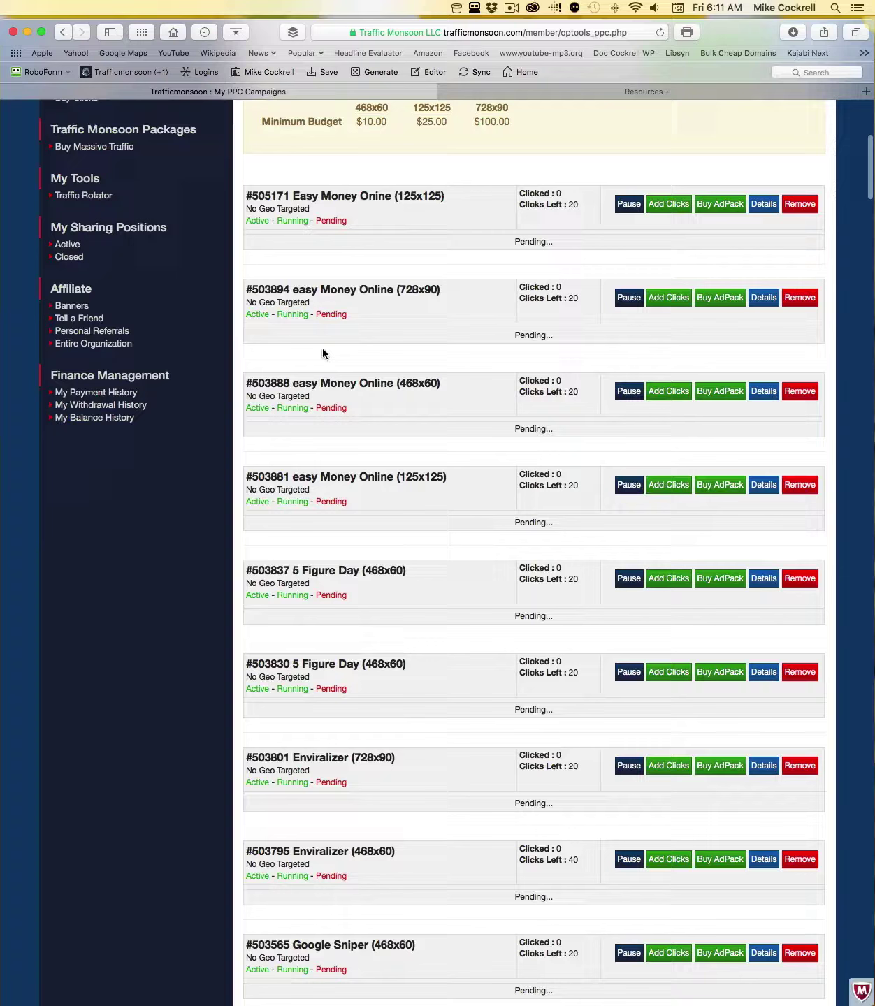
scroll(613, 342, up, 6)
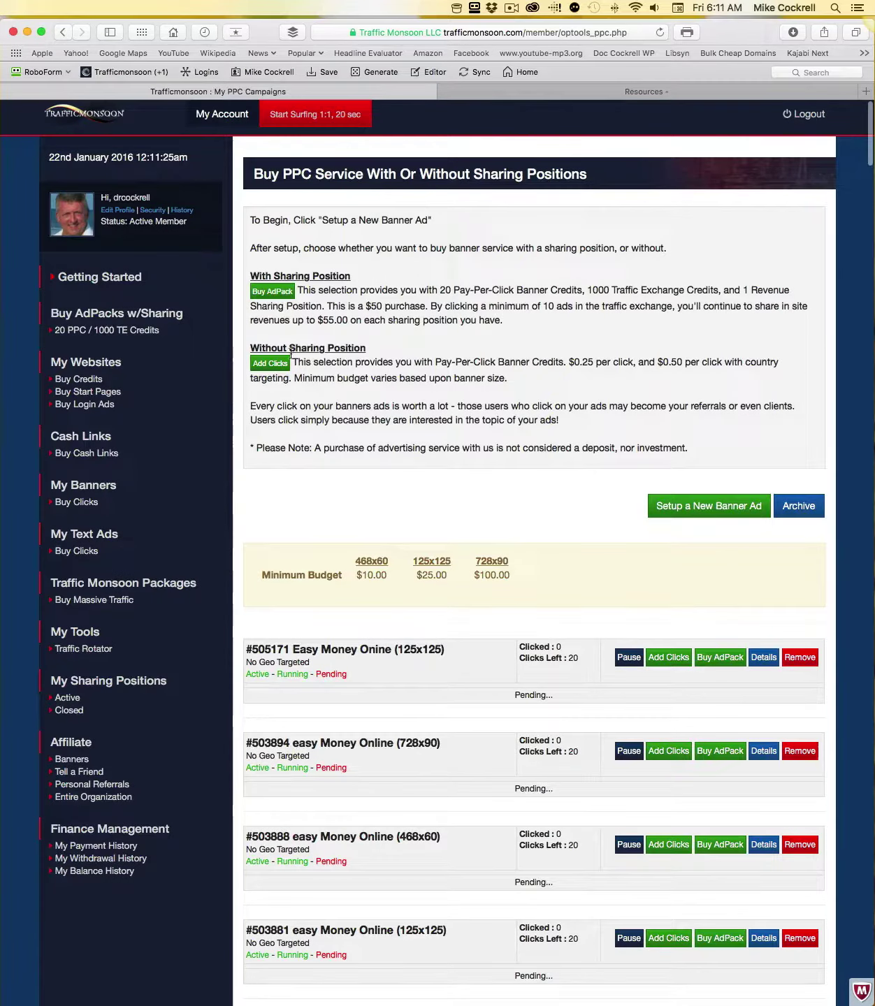
click(224, 116)
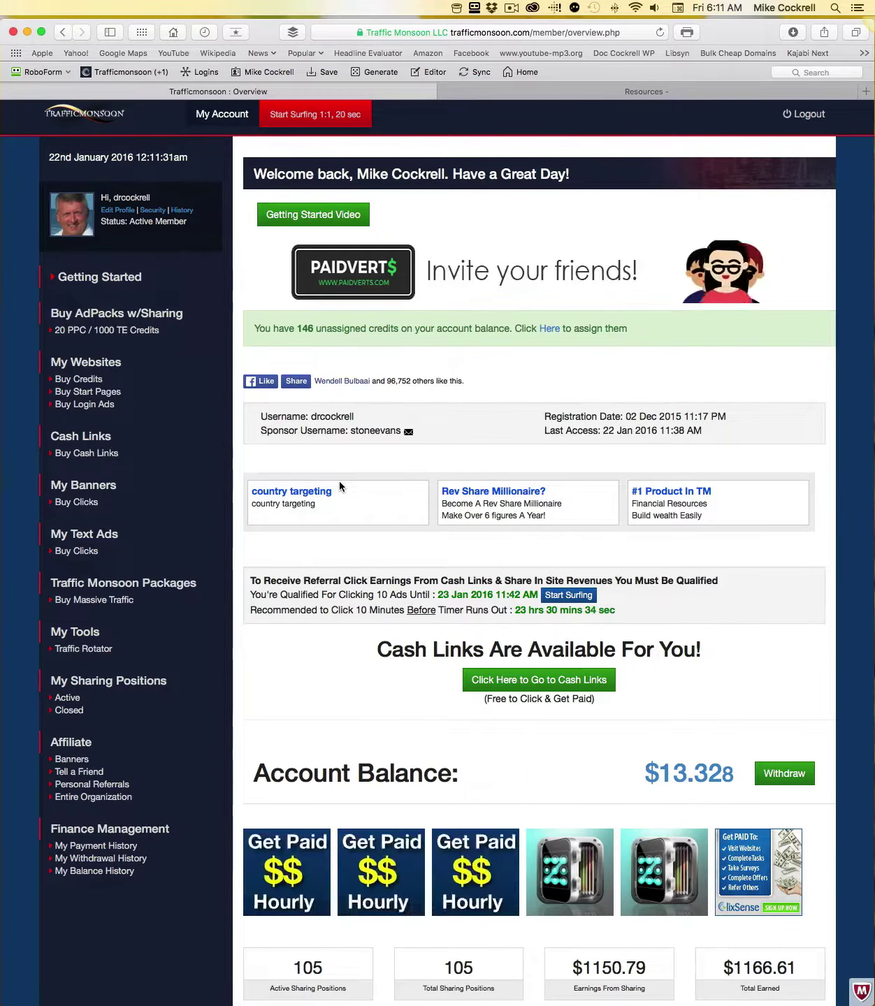
click(733, 93)
scroll(446, 683, down, 15)
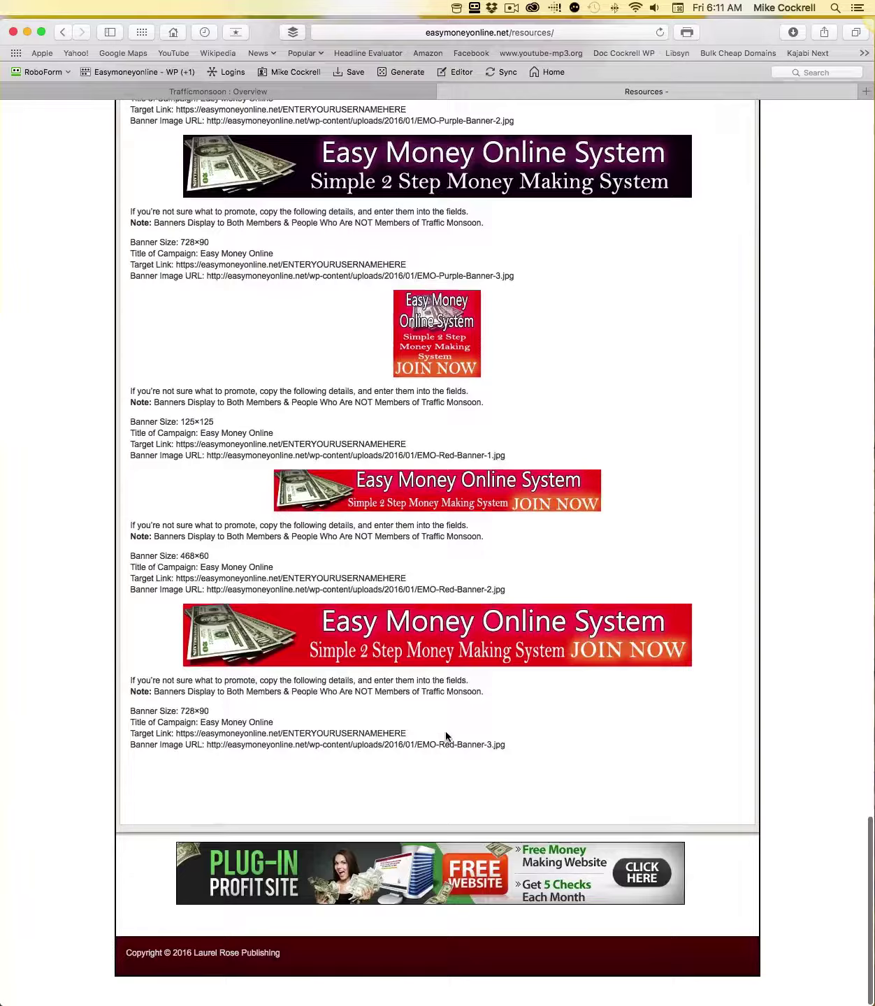
scroll(447, 737, up, 20)
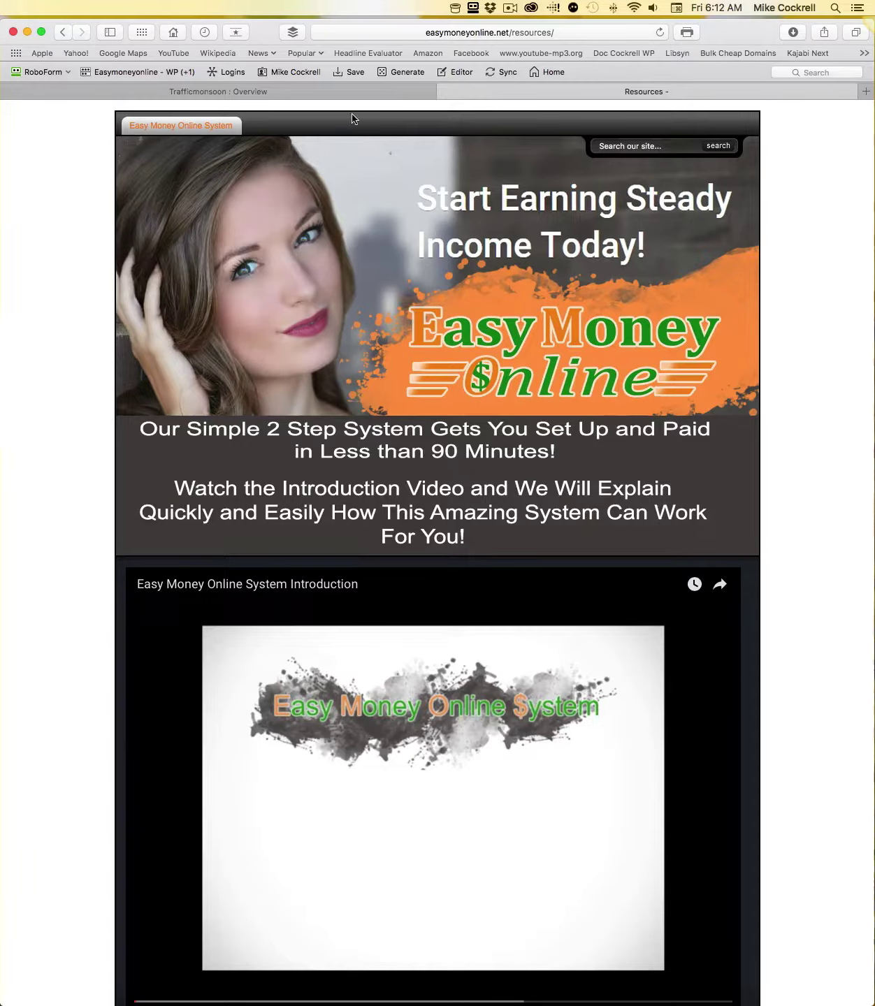
click(351, 91)
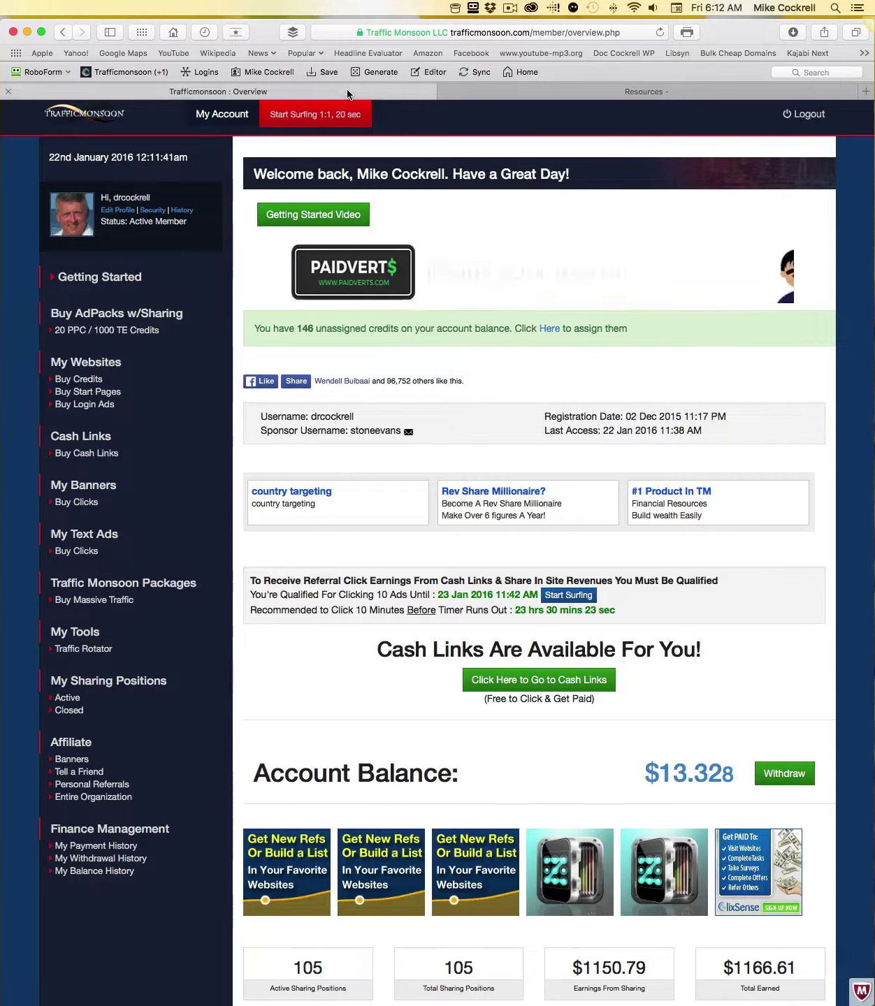